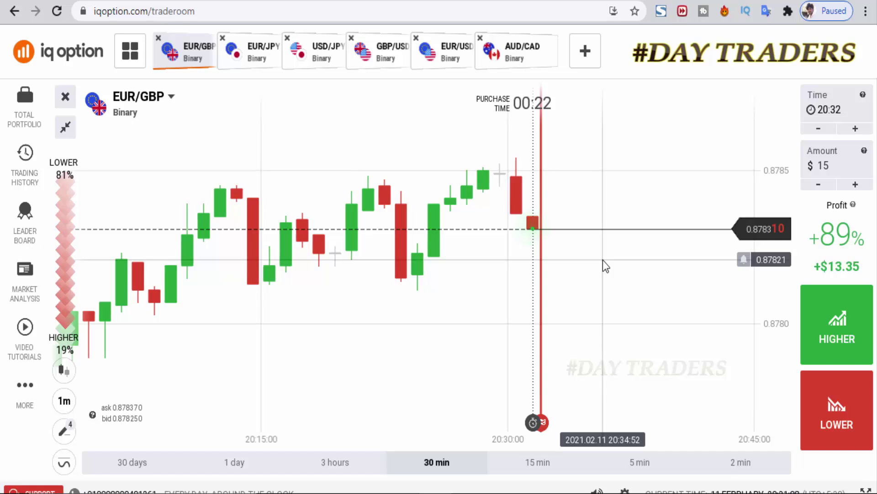
Step: Draw a rising support line under the EUR/GBP lows from about 20:00 and another line across the recent highs
scroll(621, 253, "down", 3)
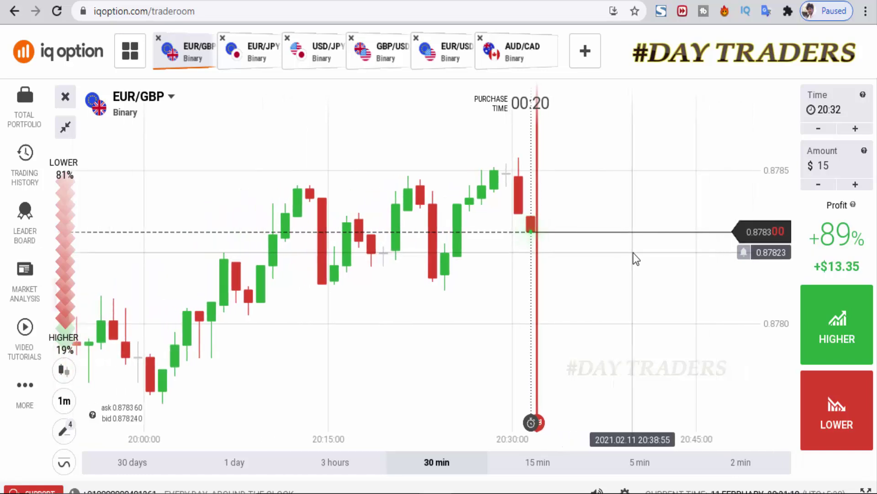
scroll(642, 253, "down", 3)
scroll(501, 297, "up", 2)
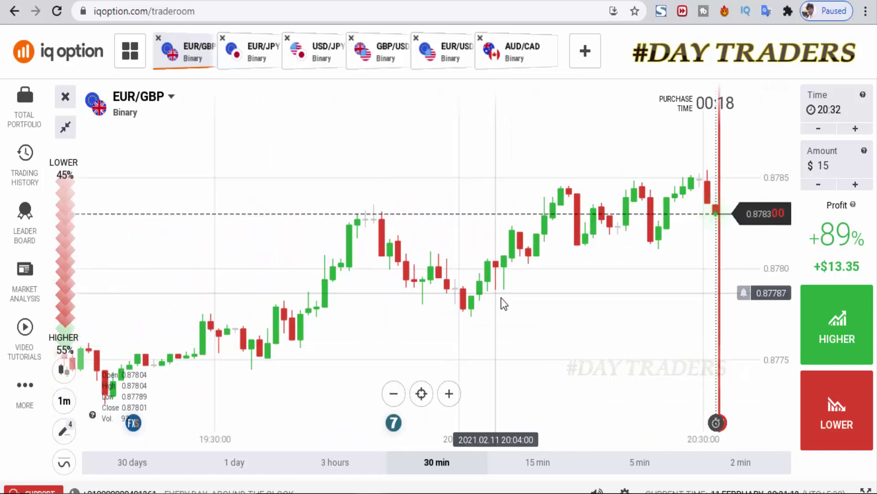
scroll(468, 323, "down", 2)
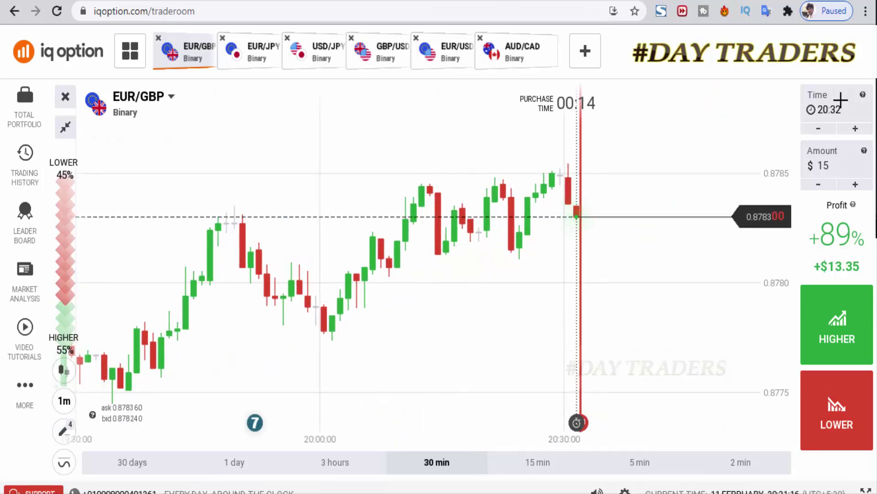
mouse_move(310, 342)
left_mouse_down()
mouse_move(652, 188)
mouse_move(619, 202)
mouse_move(625, 198)
left_mouse_up()
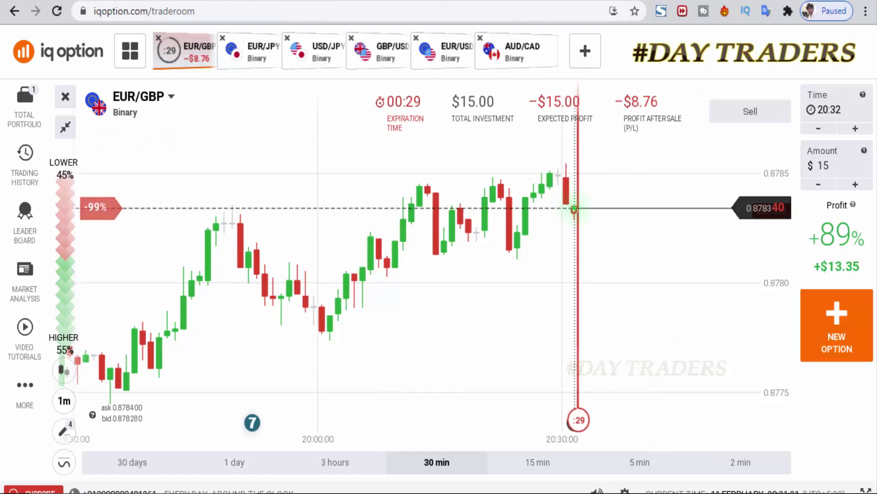
left_click_drag(317, 338, 633, 201)
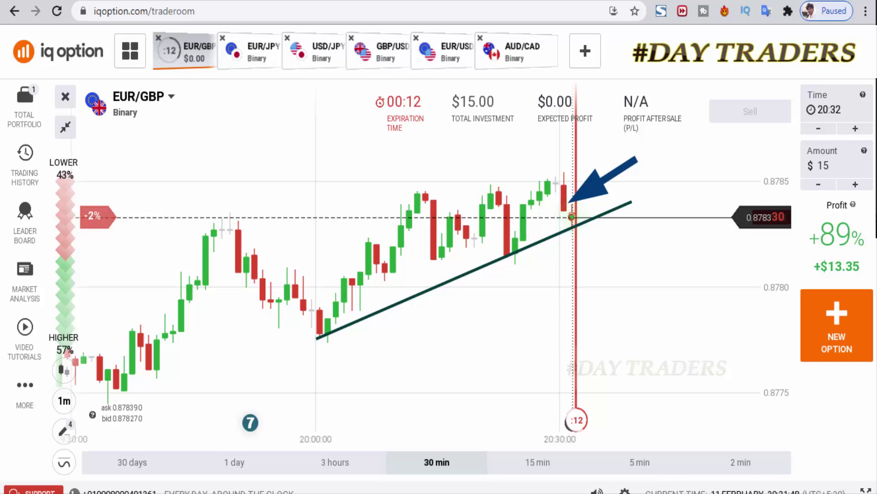
left_click_drag(393, 198, 596, 170)
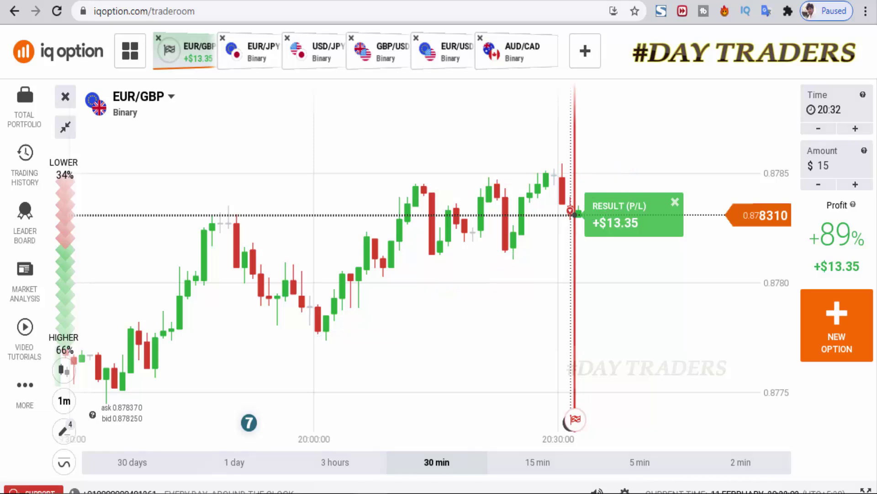
Step: Open the EUR/JPY chart and place a $15 Lower option with 20:33 expiry
left_click(261, 60)
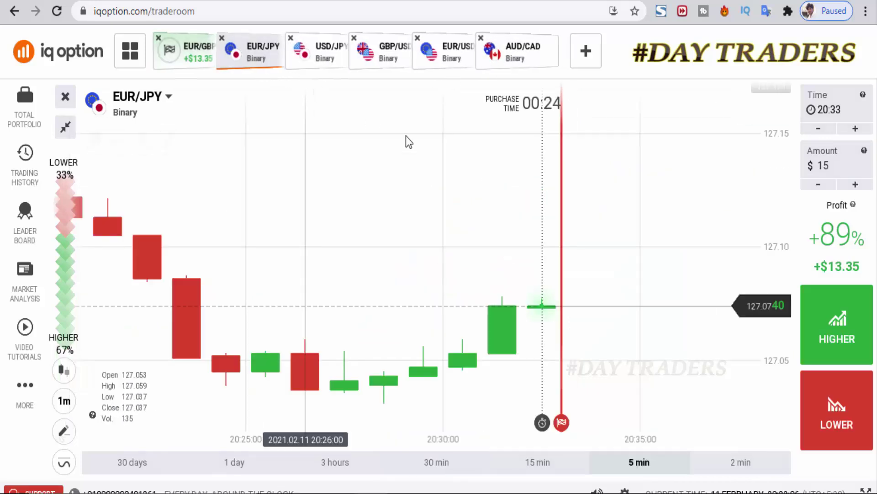
scroll(526, 284, "up", 3)
scroll(571, 316, "down", 3)
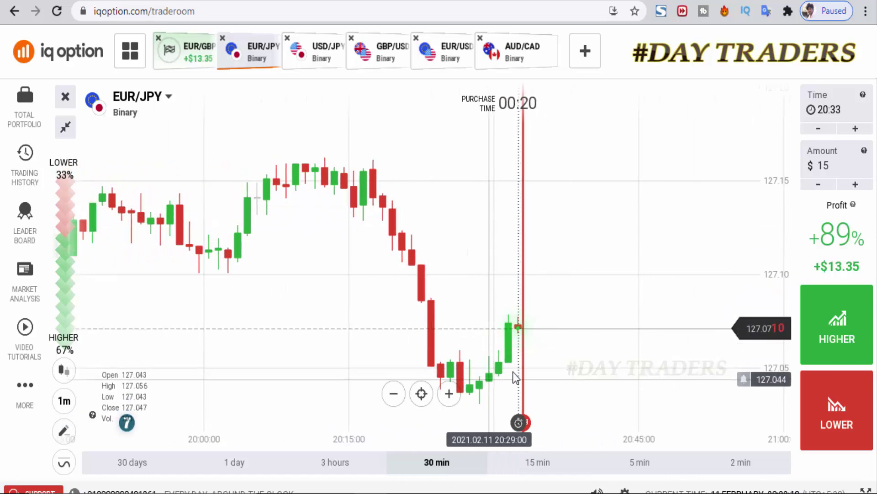
left_click(837, 407)
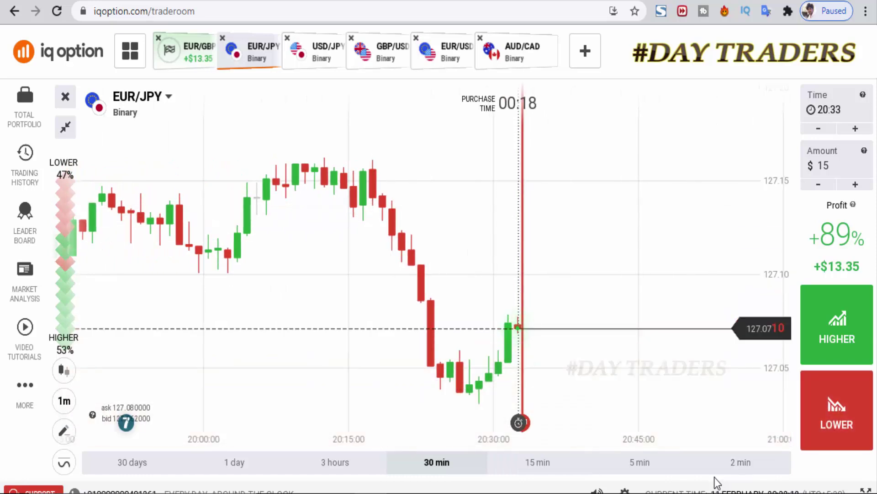
Step: Mark the EUR/JPY sell-off and the current candle with arrows, and clear all arrows from the chart
scroll(640, 267, "down", 1)
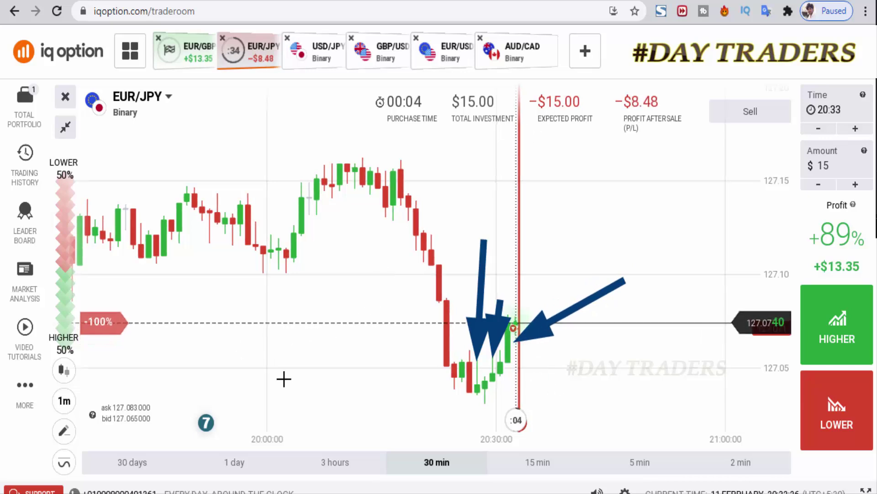
left_click_drag(284, 378, 428, 264)
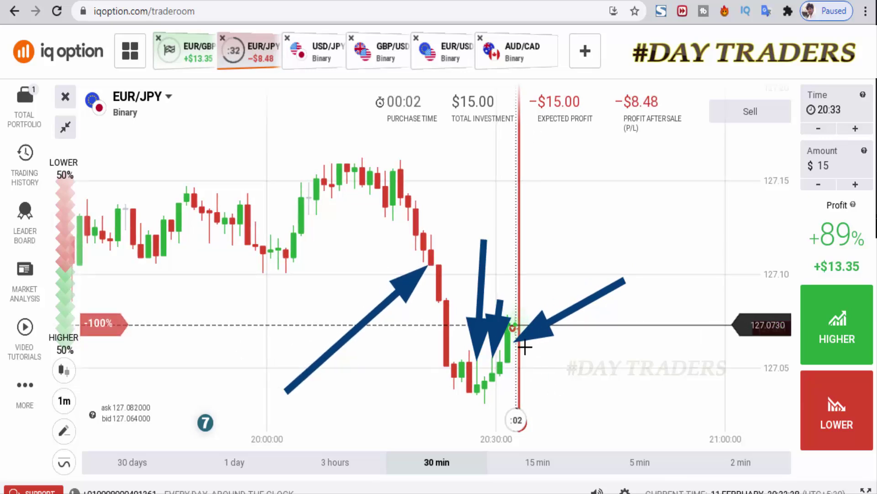
left_click_drag(512, 153, 520, 319)
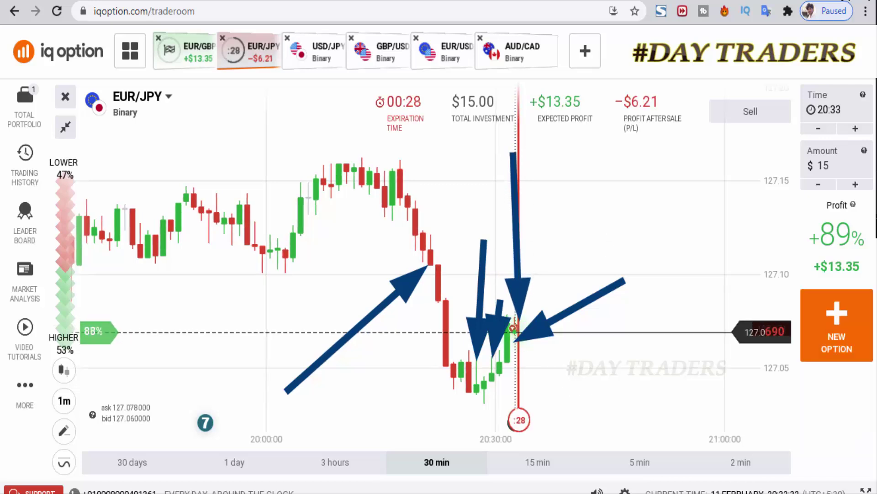
key("Escape")
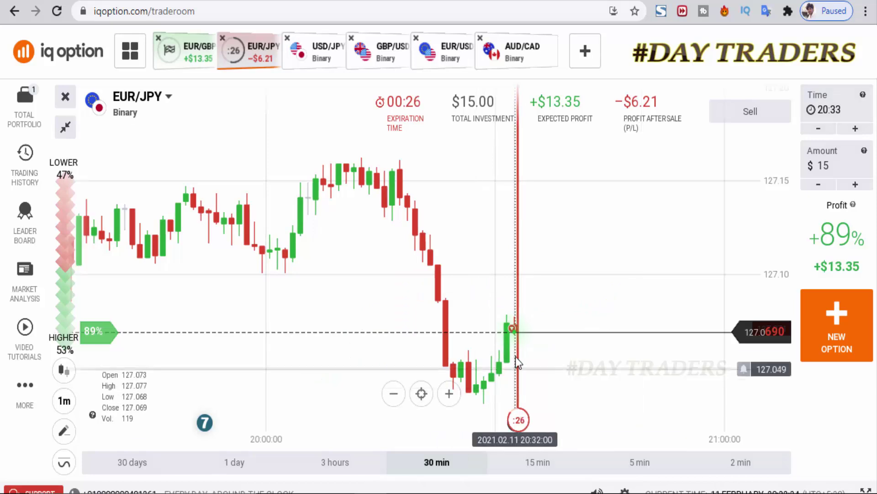
Step: Examine the EUR/JPY candles around the entry point until the open option expires
scroll(546, 355, "up", 3)
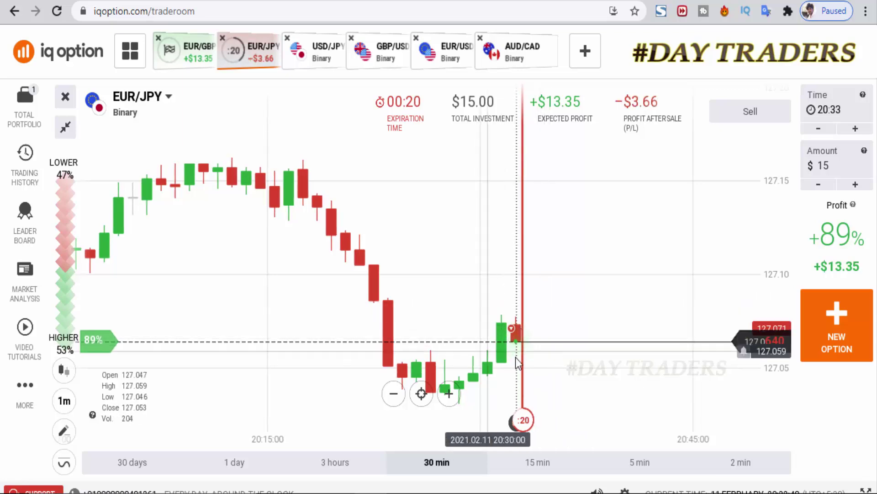
scroll(580, 354, "down", 2)
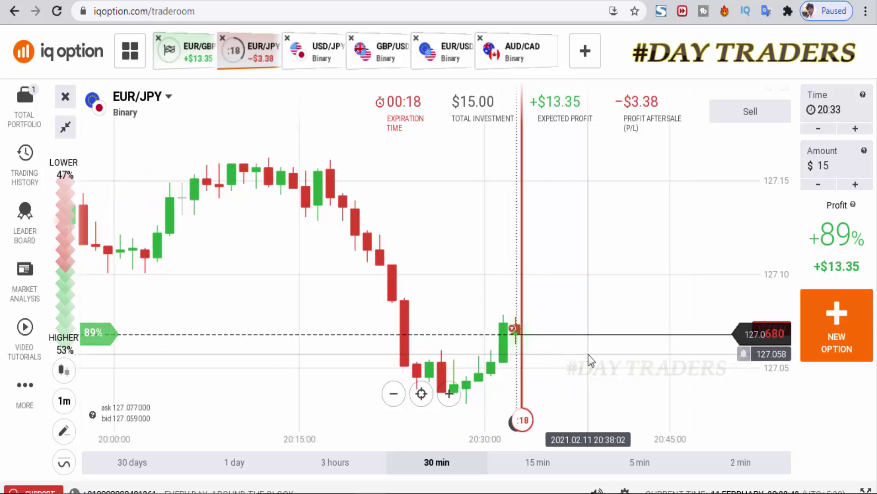
scroll(620, 363, "down", 2)
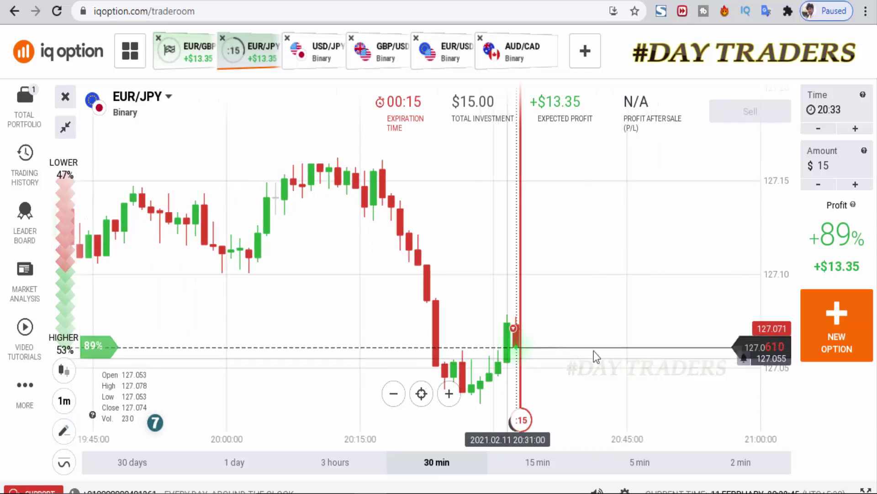
scroll(640, 347, "down", 2)
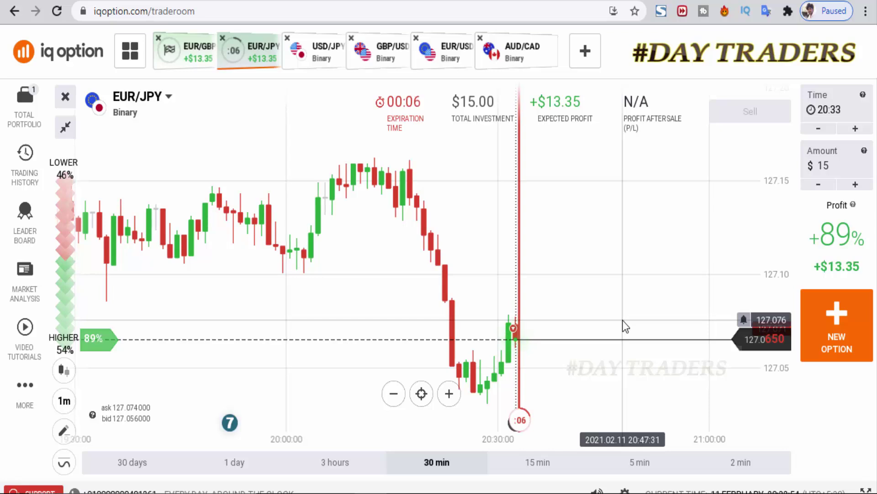
scroll(624, 320, "down", 2)
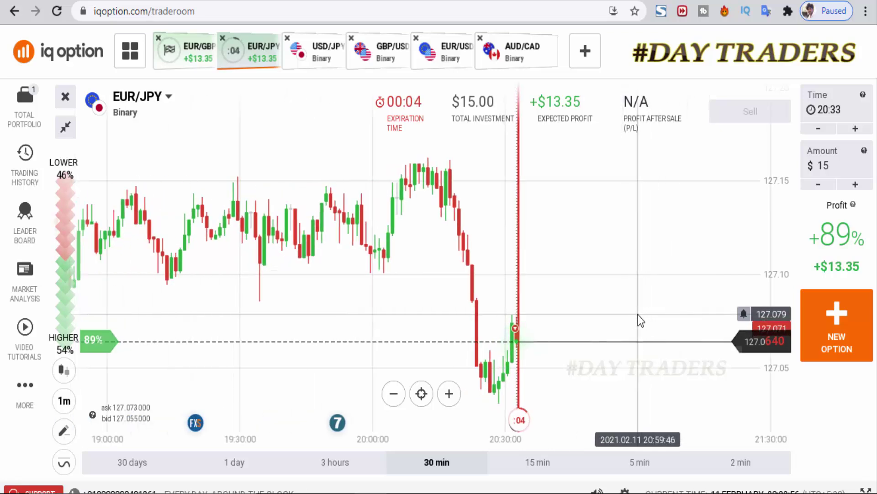
scroll(594, 308, "up", 3)
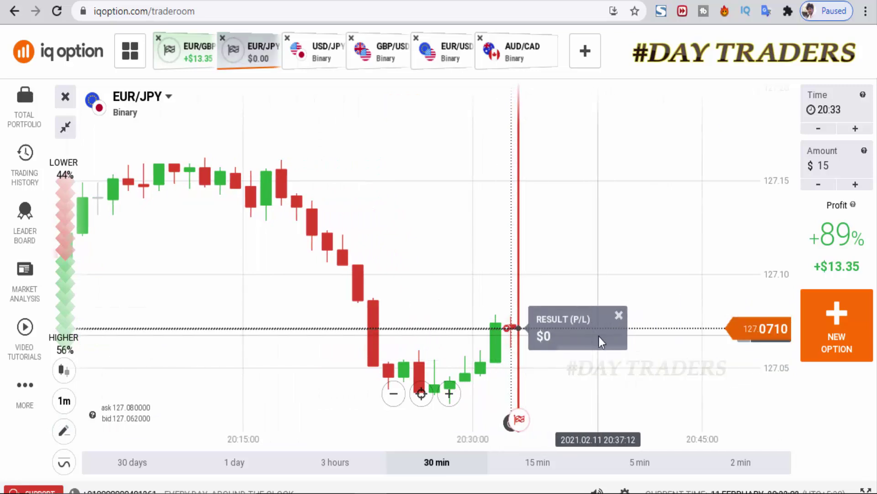
scroll(498, 343, "up", 1)
scroll(489, 345, "up", 2)
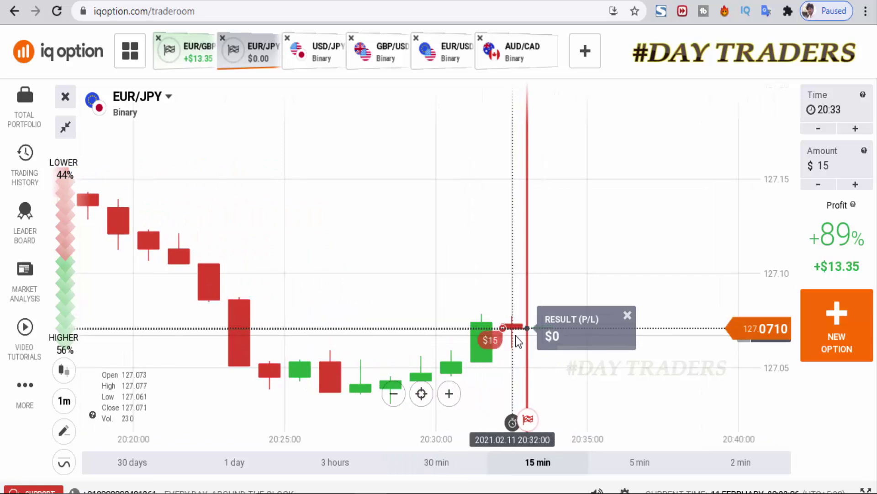
Step: Recheck the EUR/JPY chart over a 30-minute range for another entry
left_click(320, 50)
left_click(265, 57)
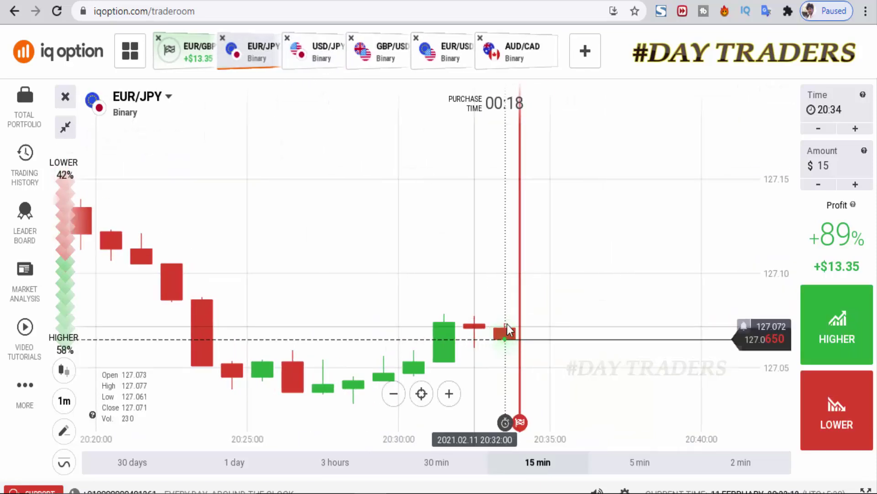
scroll(548, 322, "down", 3)
scroll(530, 338, "down", 2)
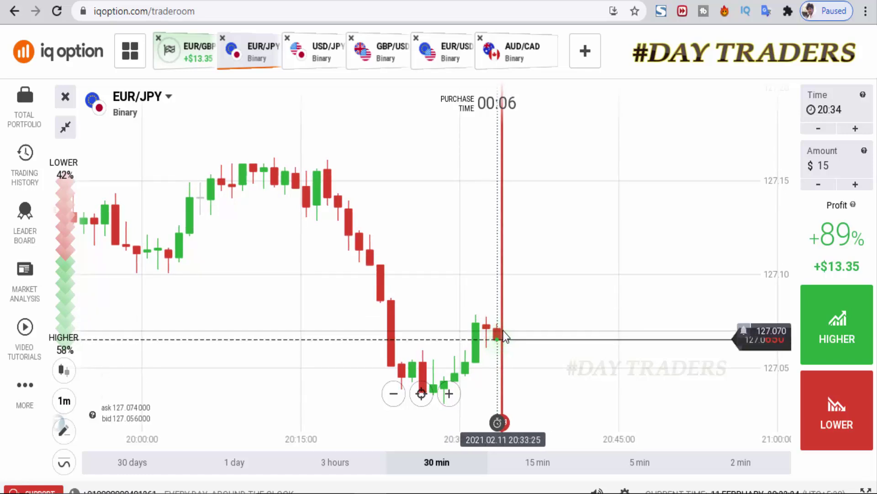
Step: Switch to the USD/JPY chart and try to place a $15 Higher option with 20:34 expiry
left_click(322, 64)
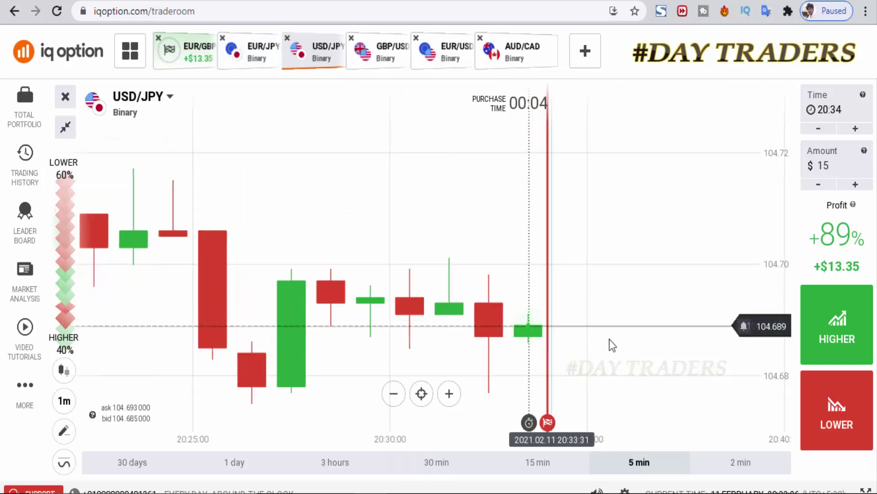
scroll(612, 345, "down", 5)
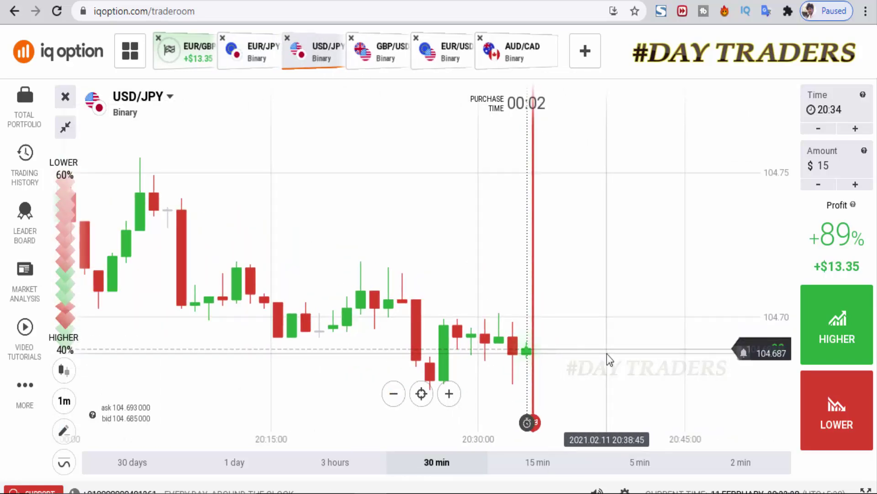
left_click(816, 324)
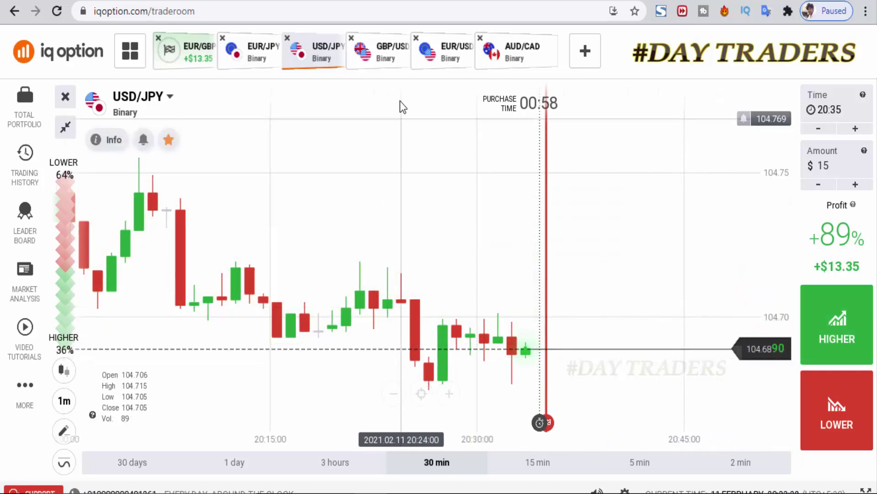
Step: Open the GBP/USD chart and draw a descending channel around the decline plus a nearly horizontal support line below the latest candles
left_click(381, 59)
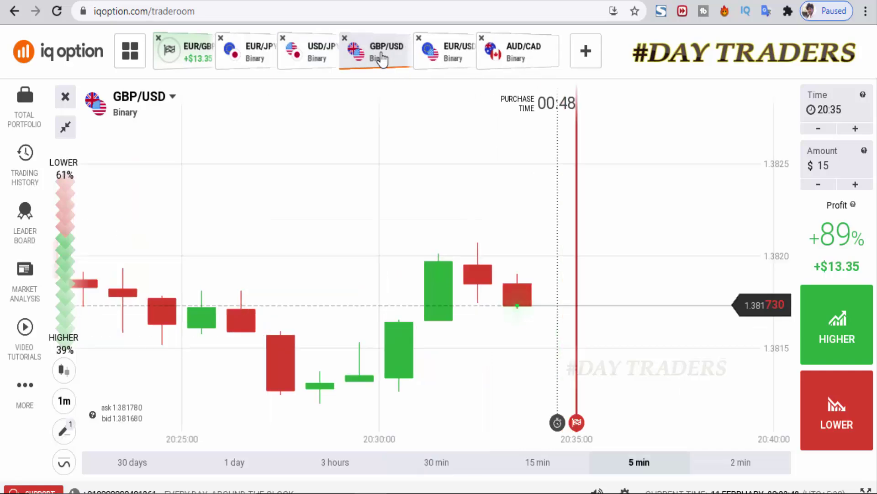
scroll(563, 280, "down", 5)
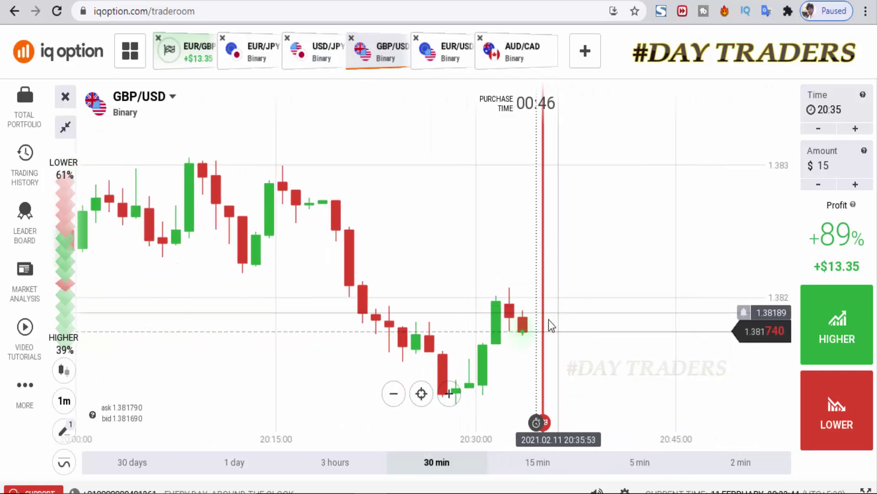
scroll(551, 325, "down", 1)
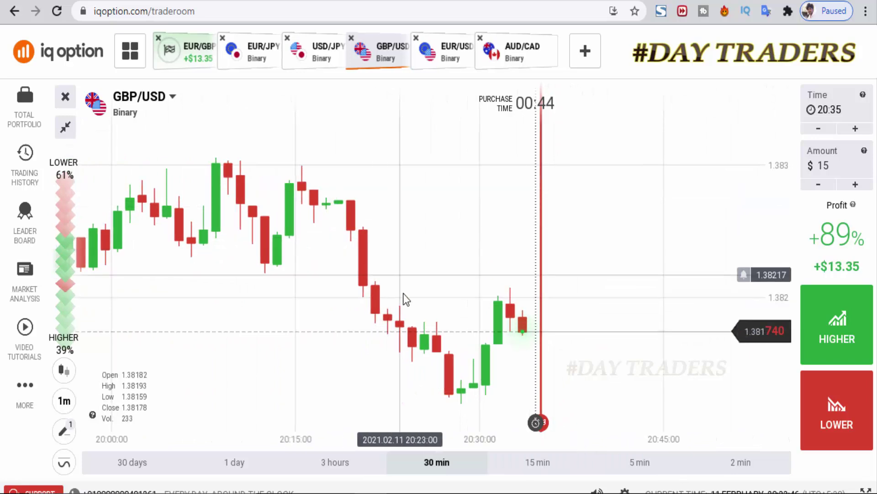
scroll(650, 358, "down", 2)
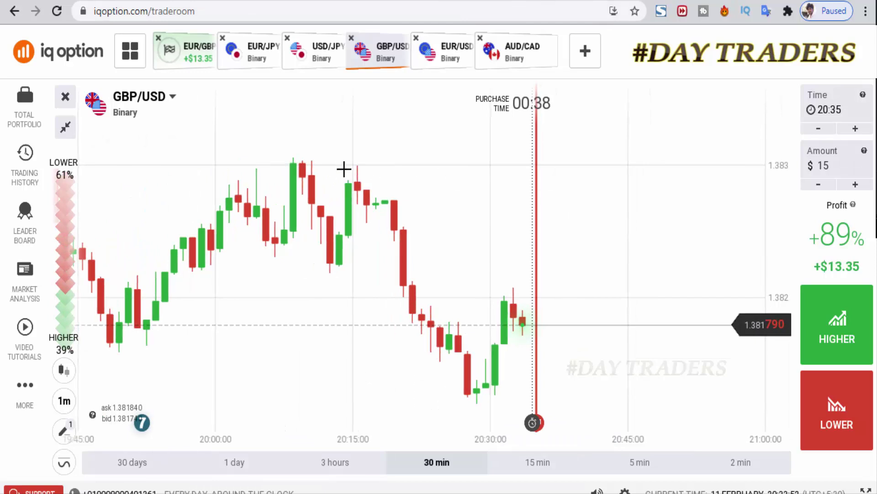
left_click_drag(344, 169, 593, 357)
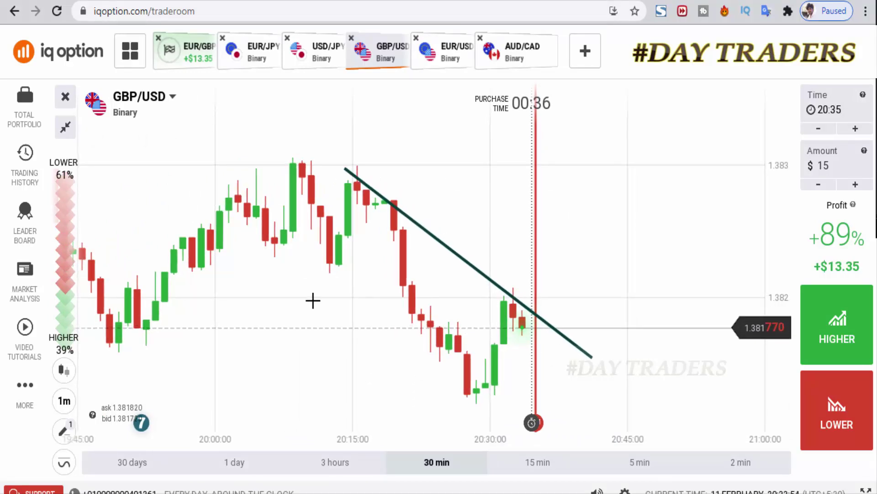
mouse_move(252, 238)
left_mouse_down()
mouse_move(533, 418)
mouse_move(534, 442)
left_mouse_up()
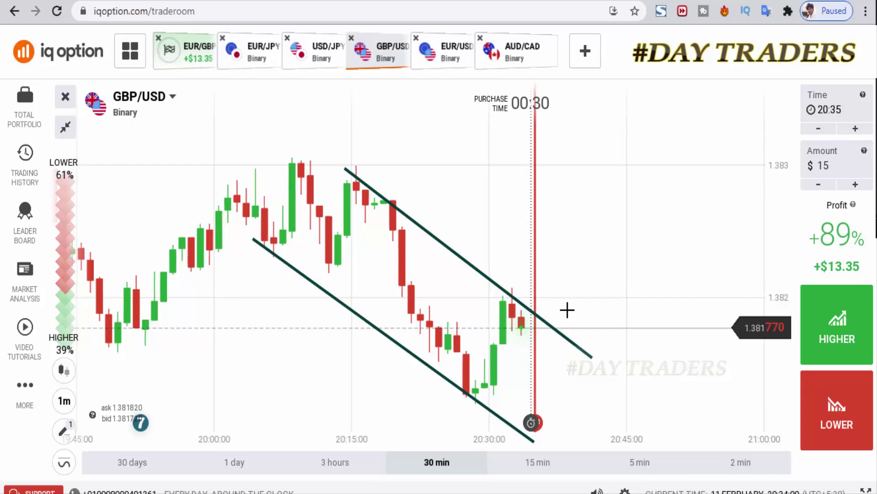
left_click_drag(588, 344, 596, 351)
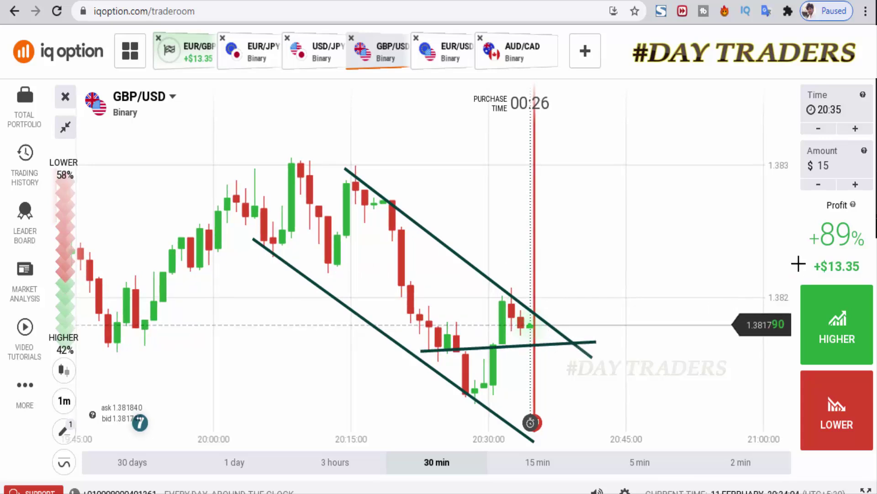
Step: Place a $15 Higher option on GBP/USD with 20:35 expiry and clear the drawn lines from the chart
left_click(844, 310)
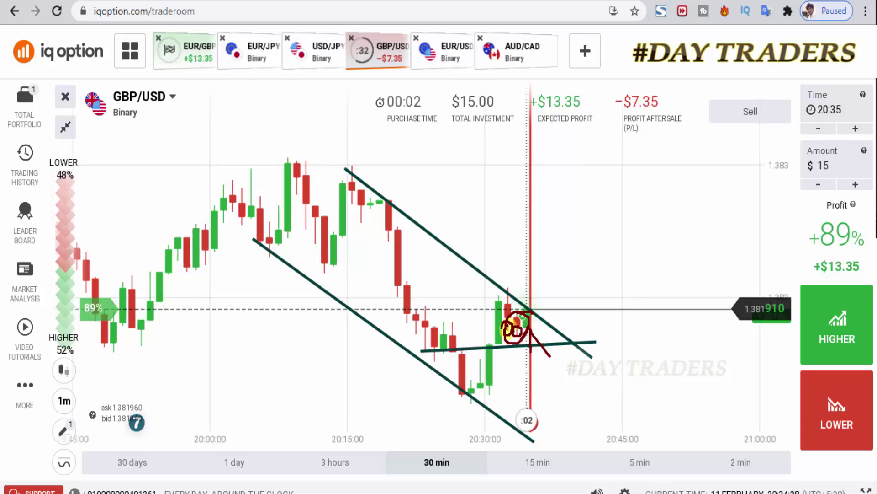
key("Escape")
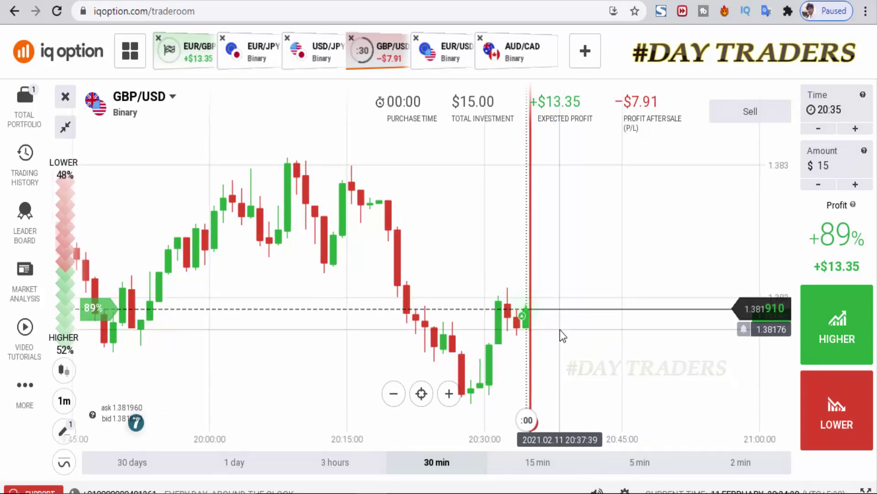
scroll(585, 355, "up", 2)
scroll(544, 366, "up", 1)
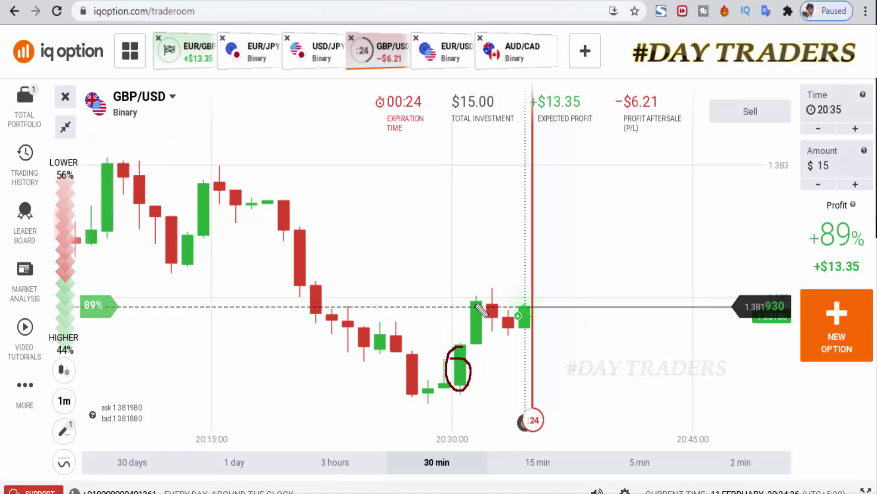
Step: Circle the recent bullish GBP/USD candles, sketch the rebound and projected upward move, and clear the annotations
left_click_drag(485, 311, 459, 305)
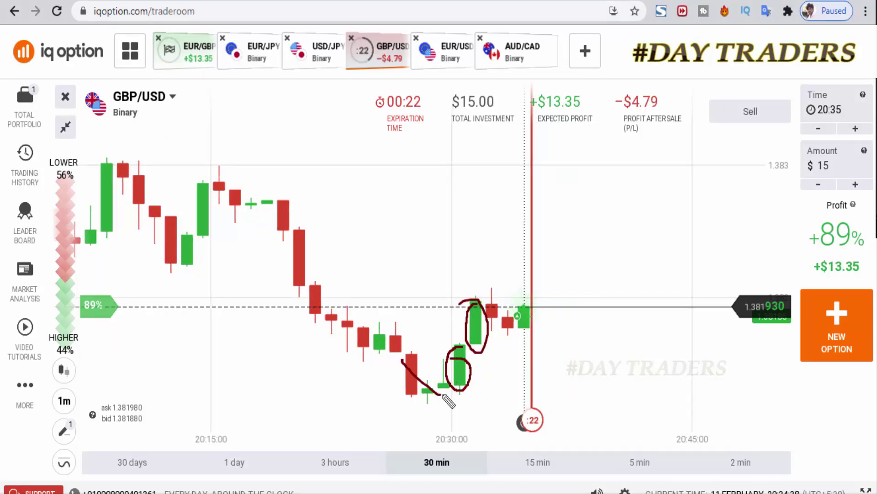
left_click_drag(443, 395, 487, 284)
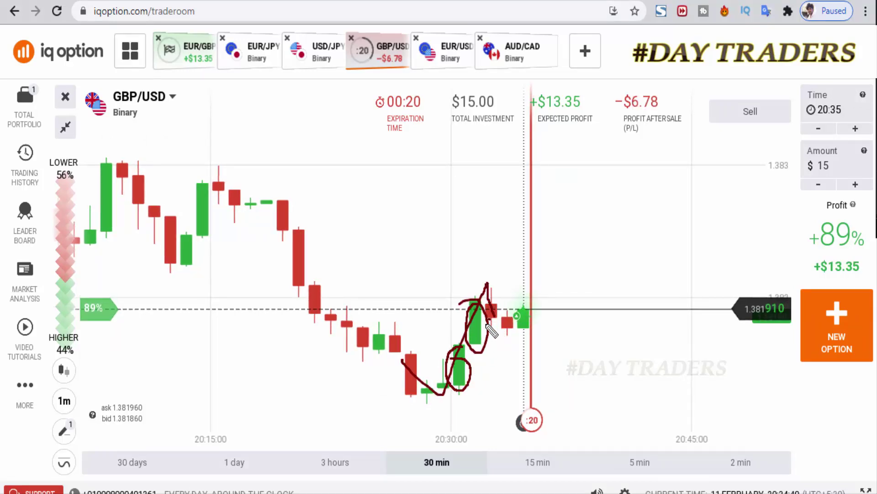
left_click_drag(488, 325, 492, 331)
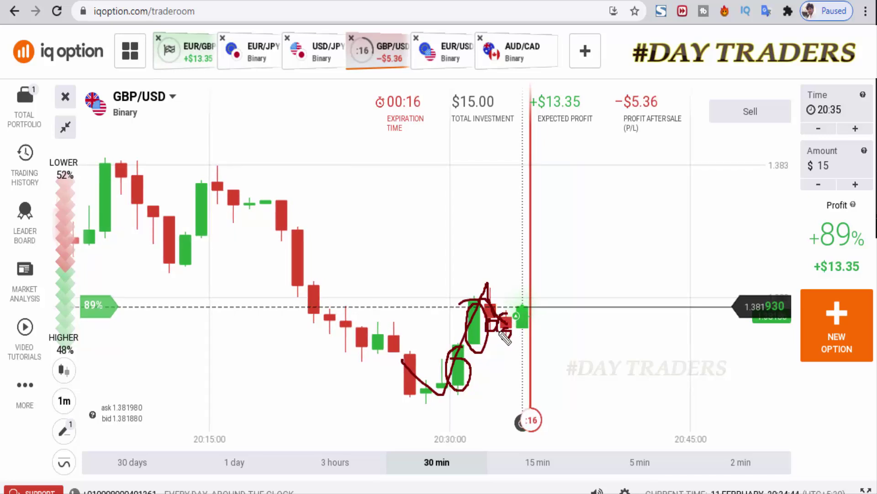
left_click_drag(503, 333, 499, 319)
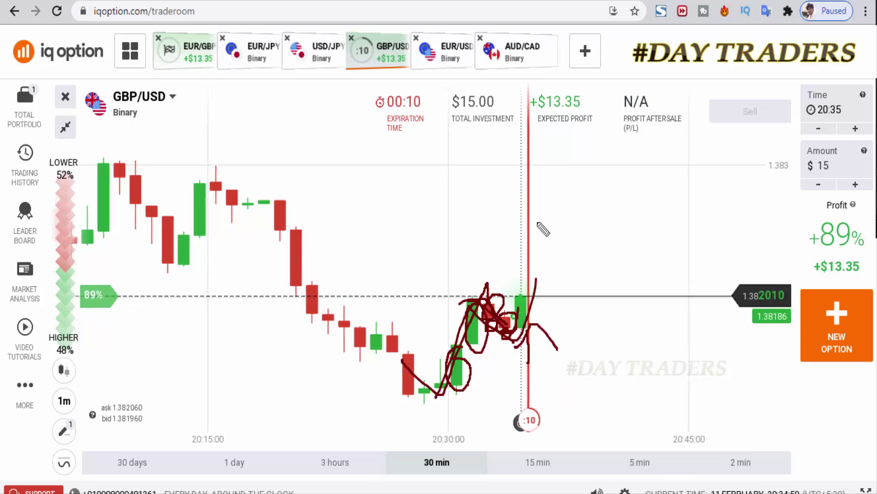
left_click_drag(538, 224, 538, 206)
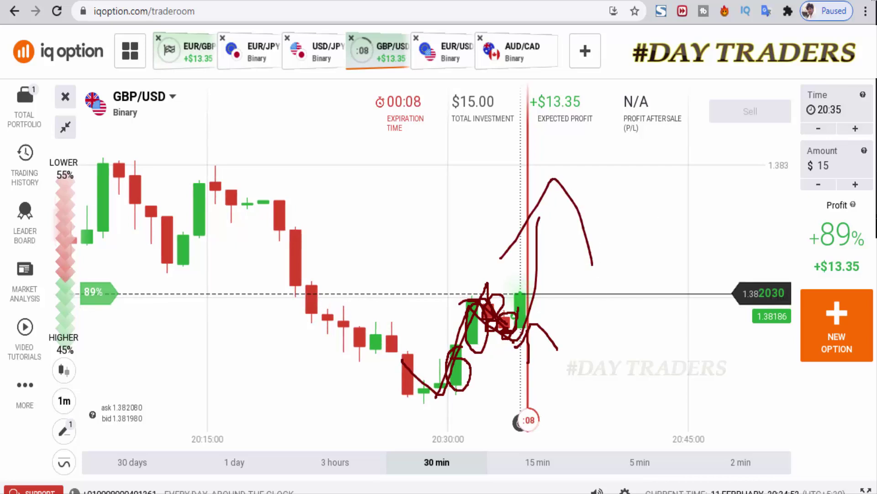
key("Escape")
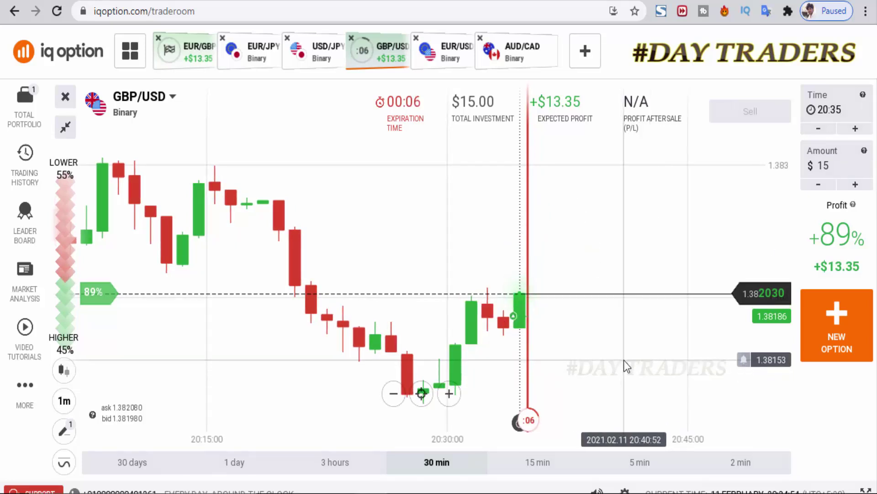
scroll(623, 361, "up", 2)
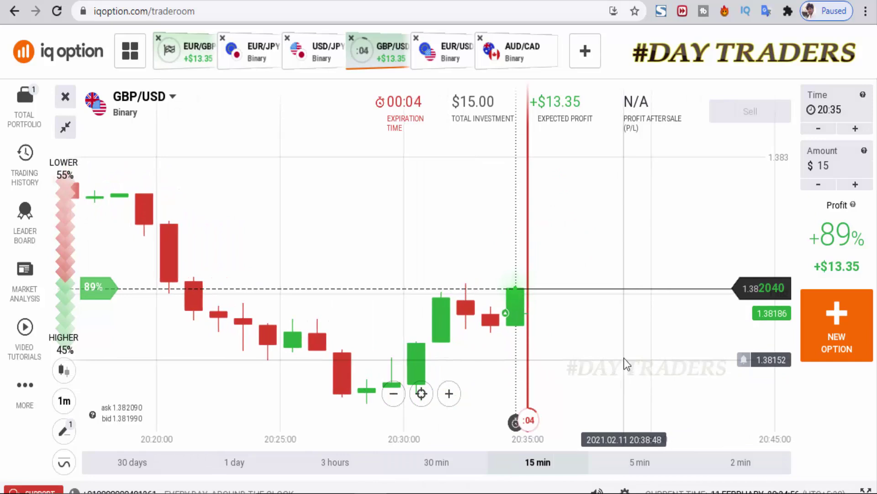
scroll(687, 341, "down", 1)
scroll(687, 341, "down", 2)
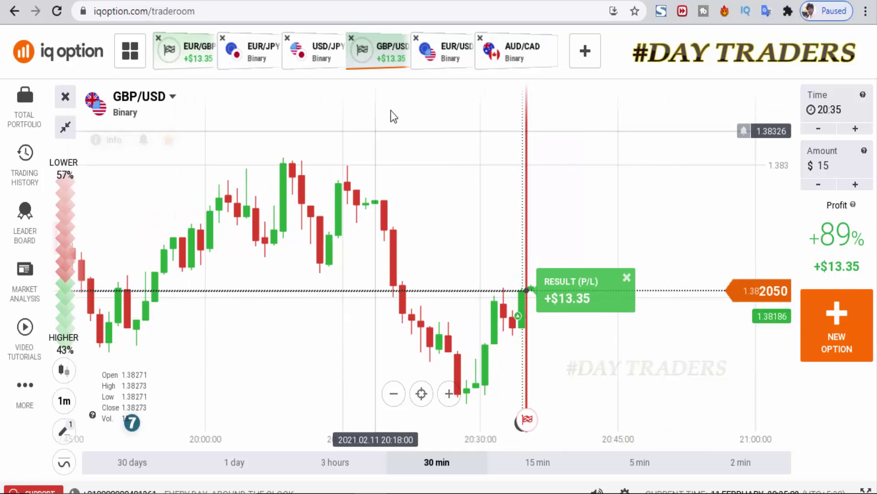
Step: Open the EUR/USD chart and place a $15 Higher option with 20:36 expiry
left_click(454, 61)
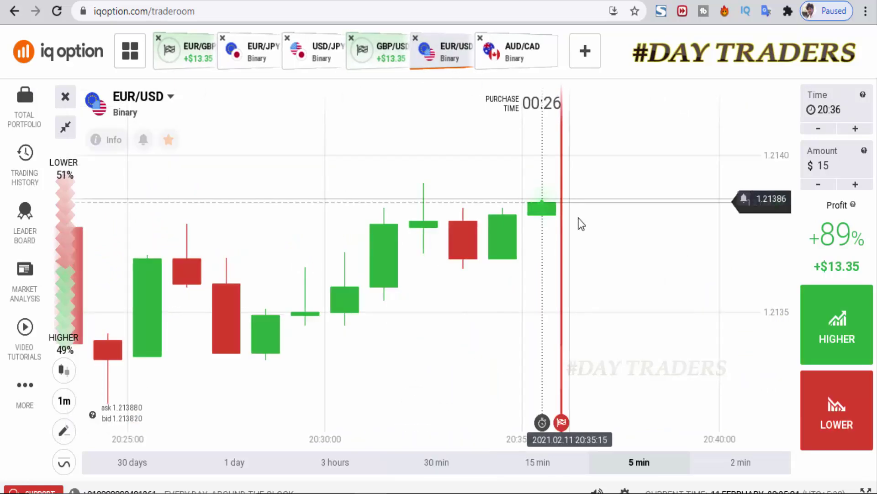
left_click(838, 335)
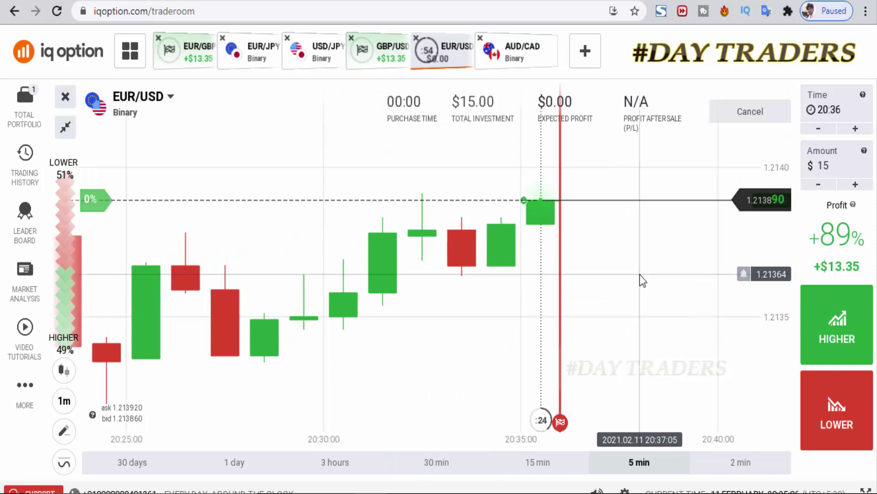
Step: Mark the horizontal level at the latest EUR/USD highs, trace the upward price swings toward it, and clear the annotations
scroll(548, 247, "down", 3)
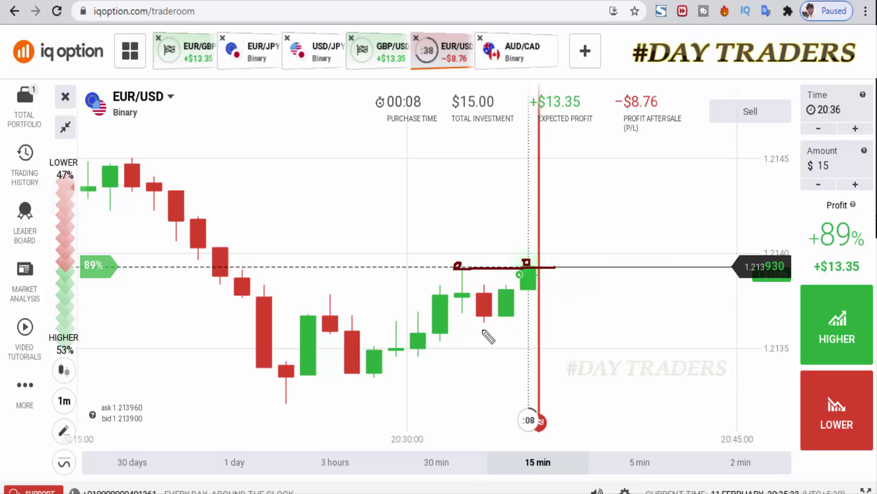
mouse_move(382, 356)
left_mouse_down()
mouse_move(451, 287)
mouse_move(503, 308)
mouse_move(531, 263)
left_mouse_up()
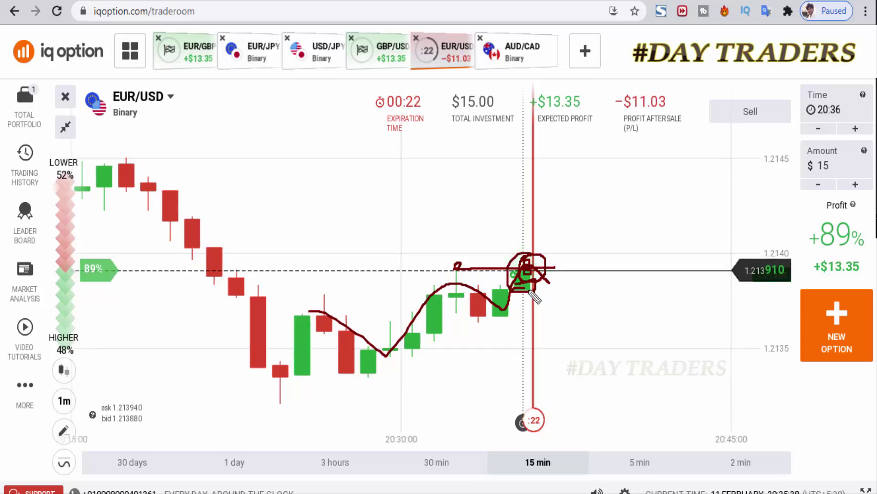
left_click_drag(542, 272, 518, 249)
key("Escape")
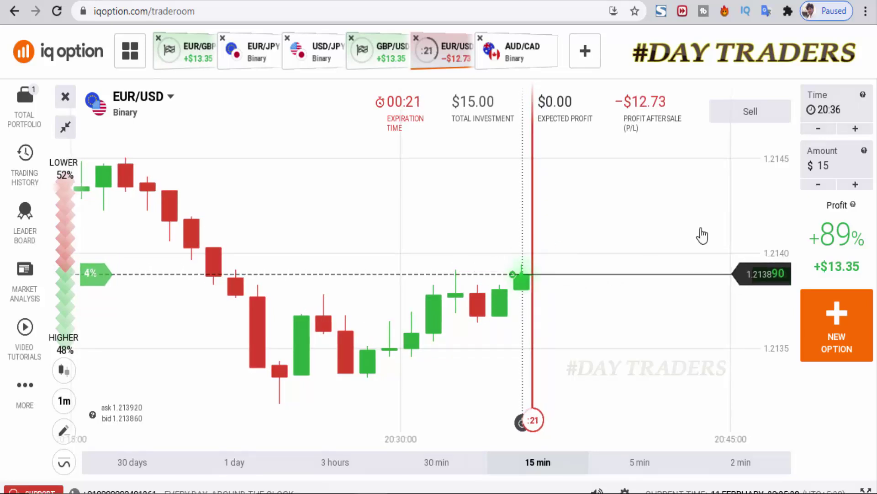
scroll(594, 316, "up", 3)
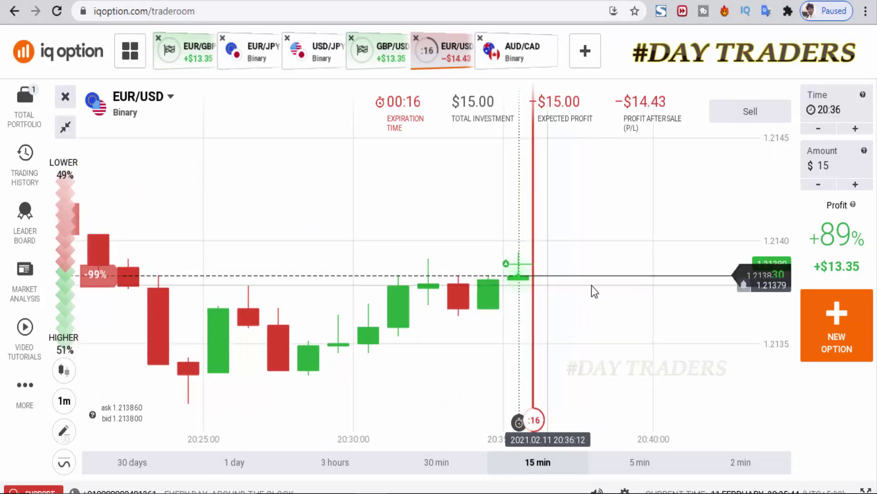
scroll(613, 285, "down", 2)
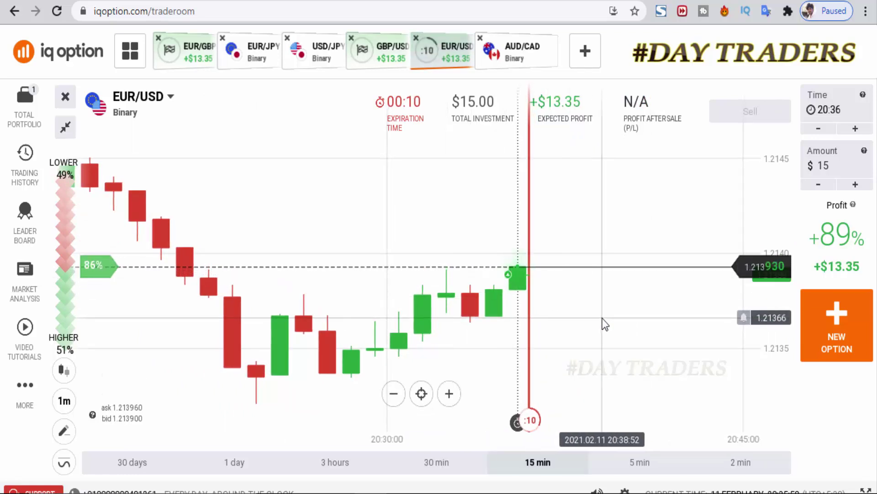
scroll(602, 318, "down", 2)
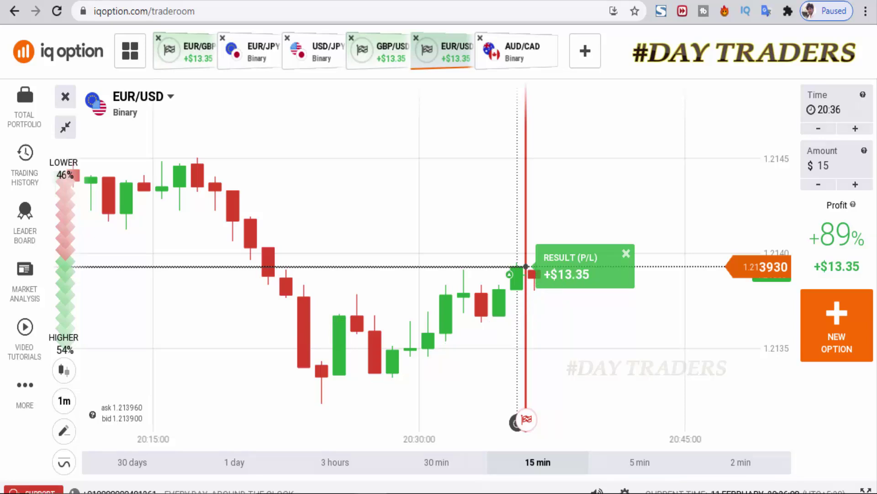
Step: Review the AUD/CAD chart over a wider range and place a $15 Higher option with 20:37 expiry
left_click(521, 57)
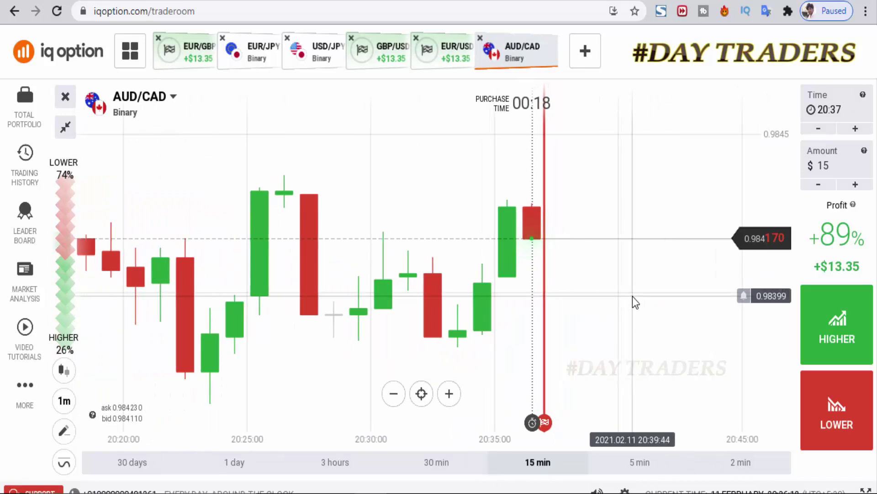
scroll(638, 298, "down", 3)
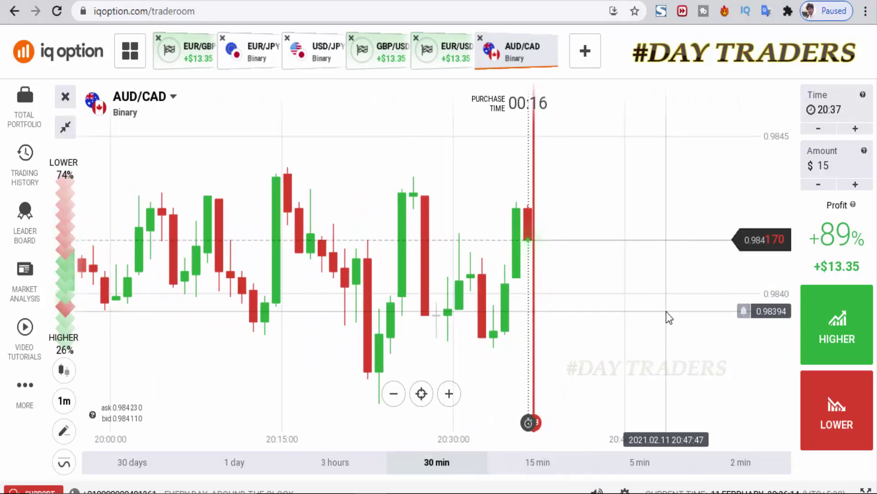
scroll(666, 312, "down", 2)
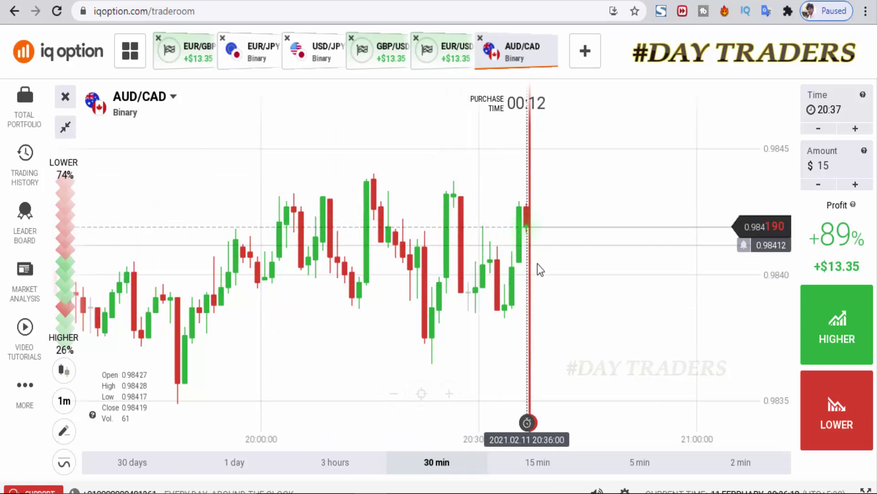
scroll(548, 292, "down", 2)
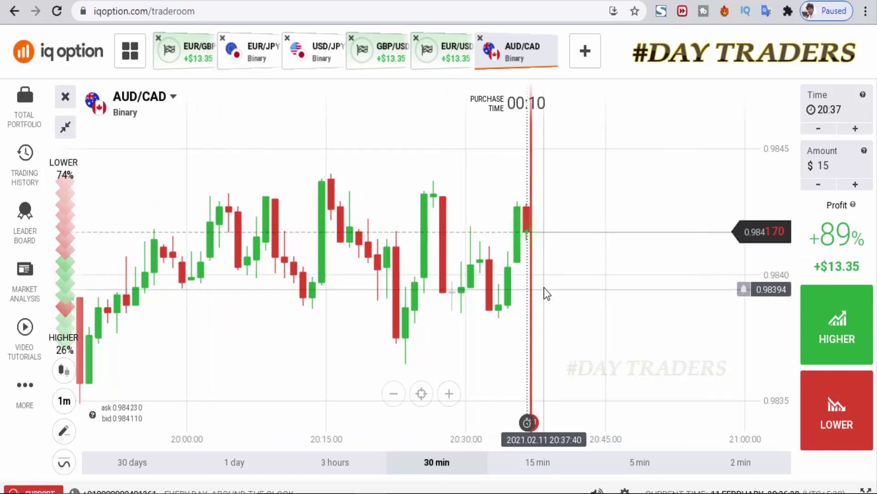
left_click(804, 328)
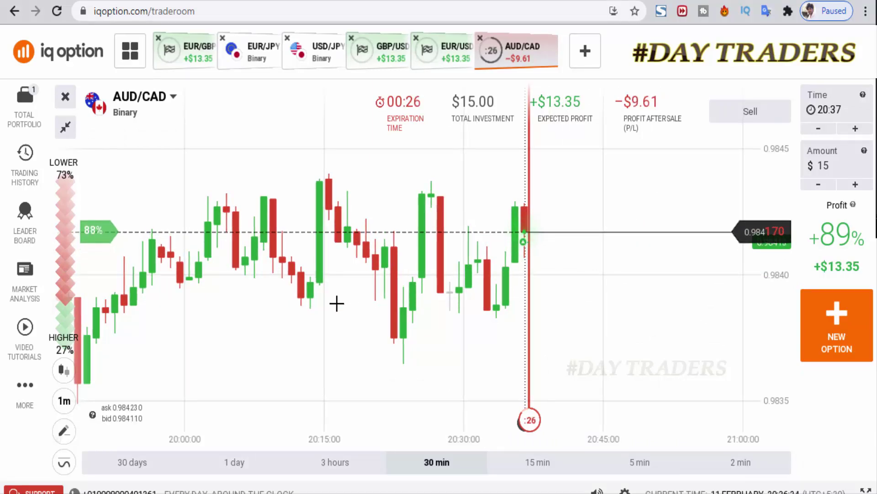
Step: Draw an ascending trend line on AUD/CAD, circle its touch points, trace the price swings around it, and clear the drawings
left_click_drag(268, 314, 629, 216)
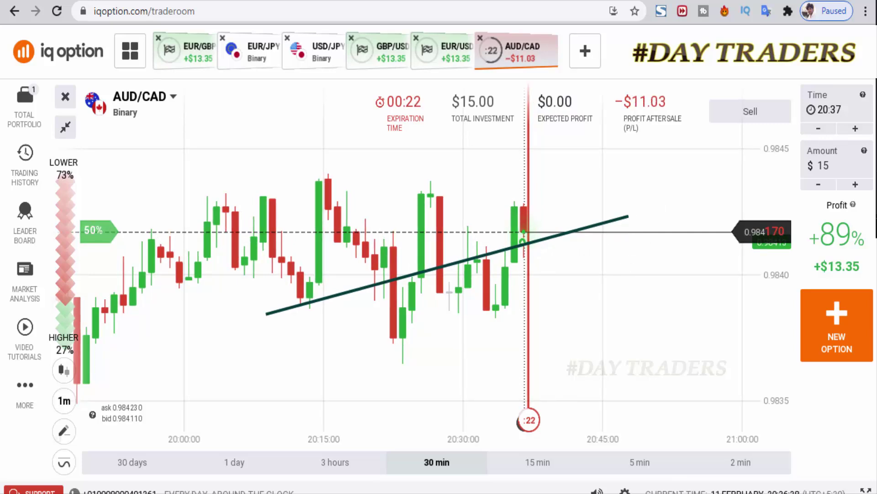
left_click_drag(485, 242, 475, 240)
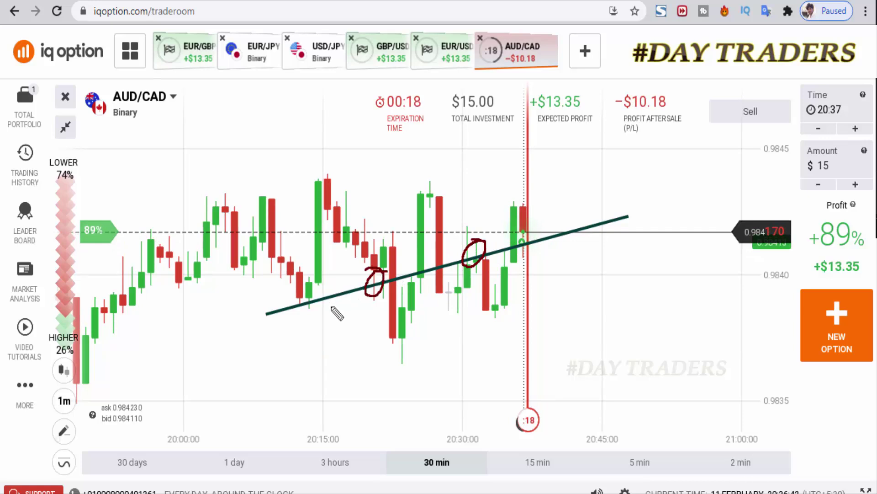
left_click_drag(315, 301, 316, 298)
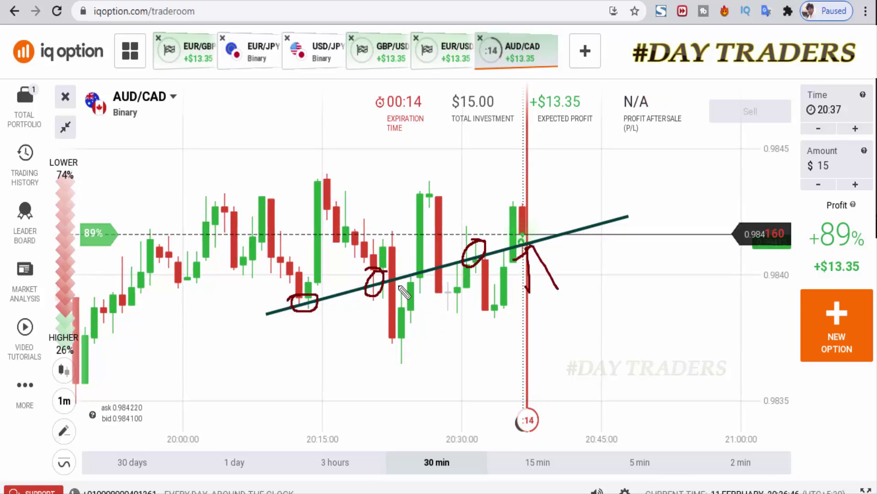
left_click_drag(340, 201, 402, 338)
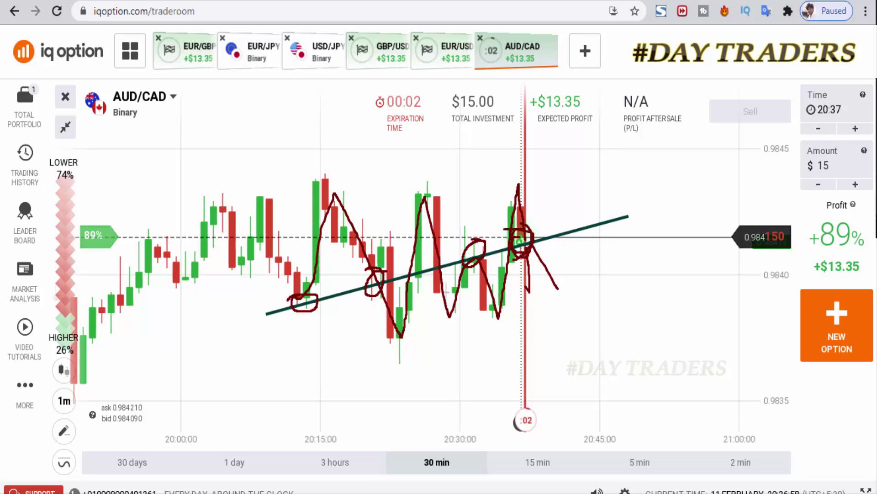
key("Escape")
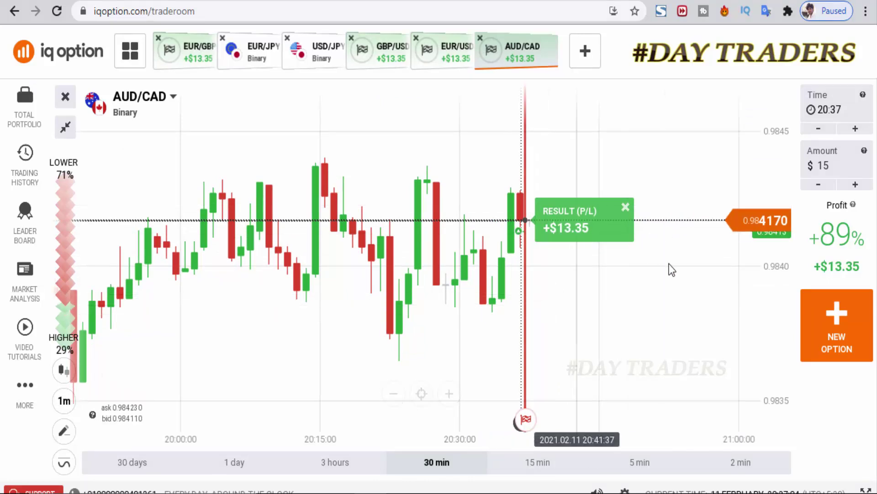
Step: Examine the USD/JPY chart over wider and narrower ranges for another entry near the recent lows
left_click(317, 59)
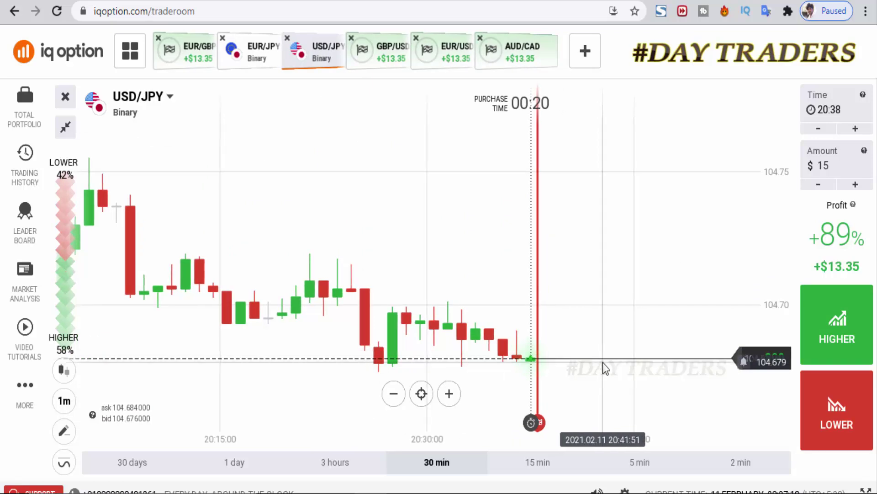
scroll(629, 371, "down", 2)
scroll(628, 368, "down", 2)
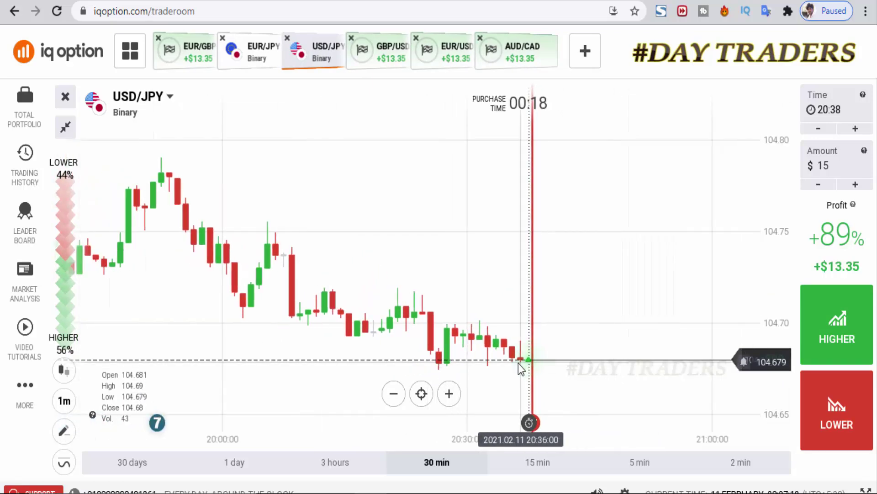
scroll(532, 369, "up", 2)
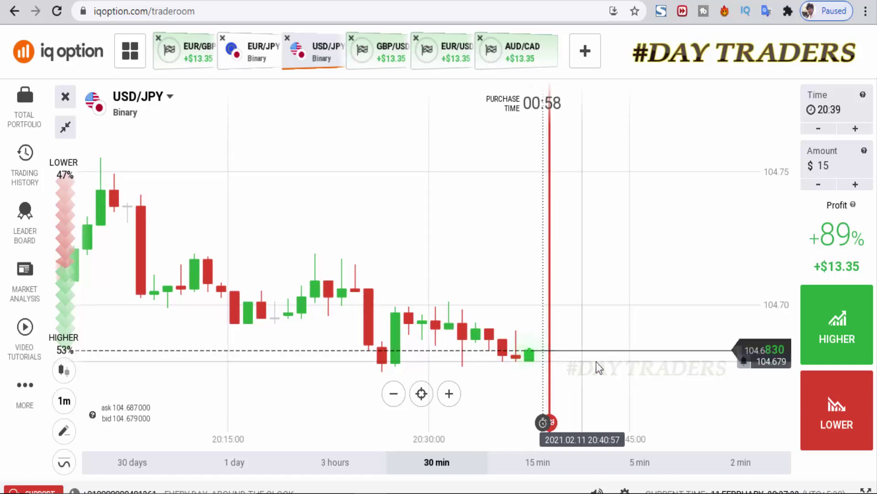
scroll(617, 369, "up", 3)
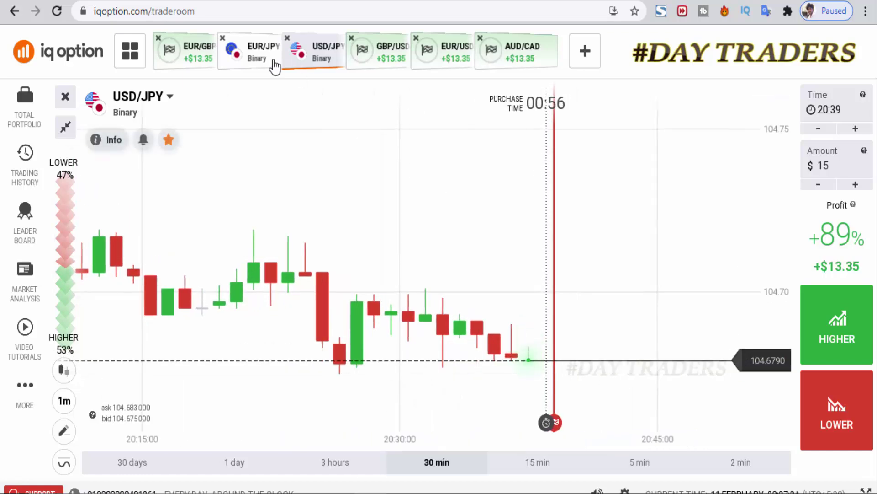
Step: Open the EUR/JPY chart and draw an ascending trend line from the low before 20:30 through the latest candles
left_click(260, 59)
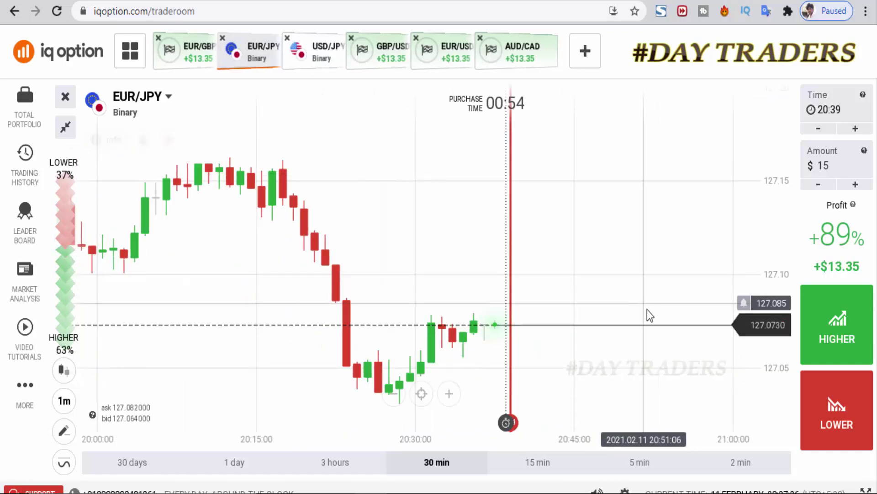
scroll(572, 320, "down", 2)
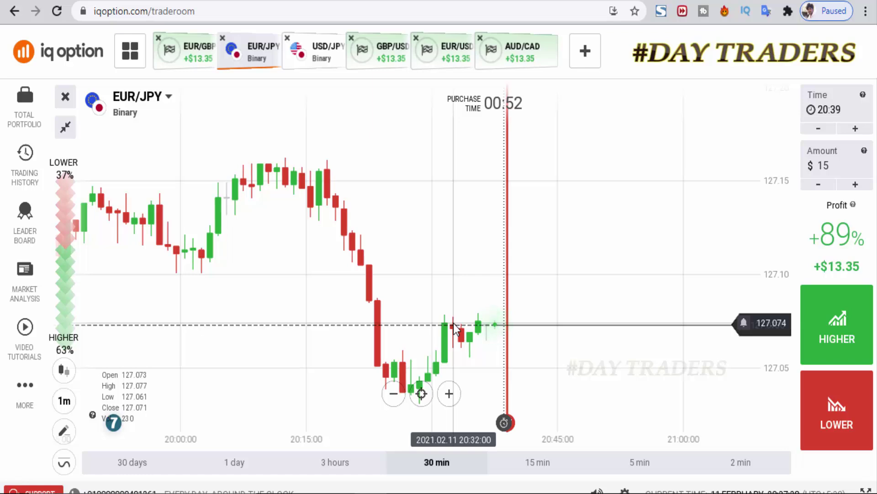
scroll(549, 359, "up", 2)
left_click(865, 419)
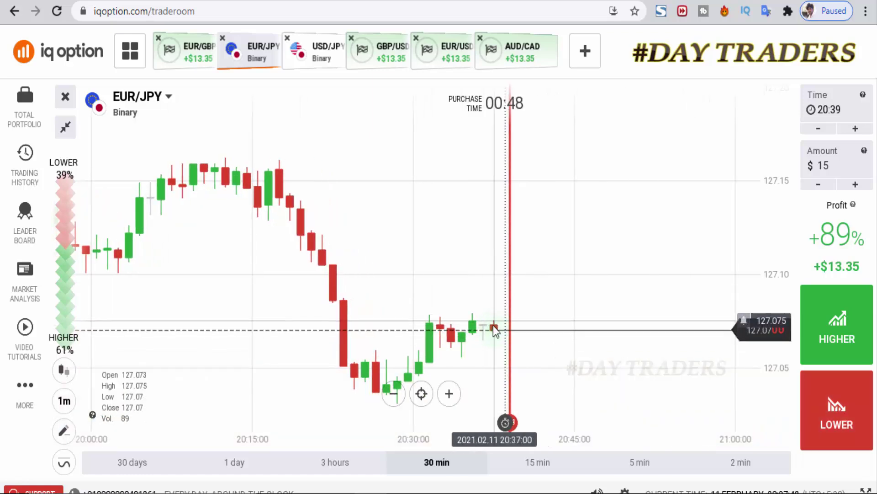
scroll(508, 332, "down", 1)
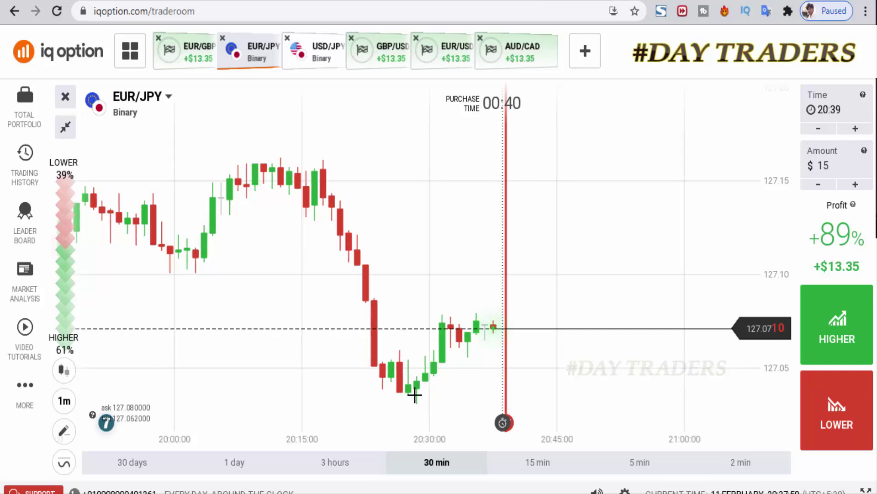
left_click_drag(401, 401, 530, 293)
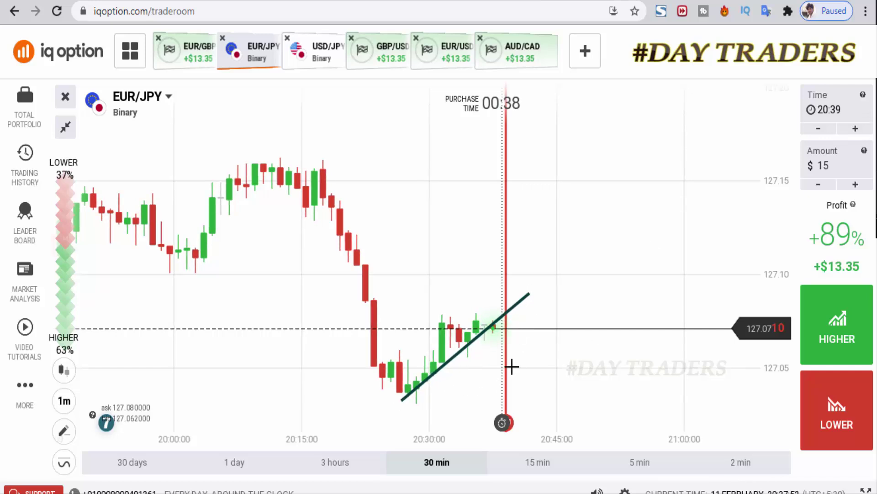
Step: Clear the EUR/JPY drawings, check the latest candles, and place a $15 Lower option with 20:39 expiry
left_click_drag(576, 317, 617, 315)
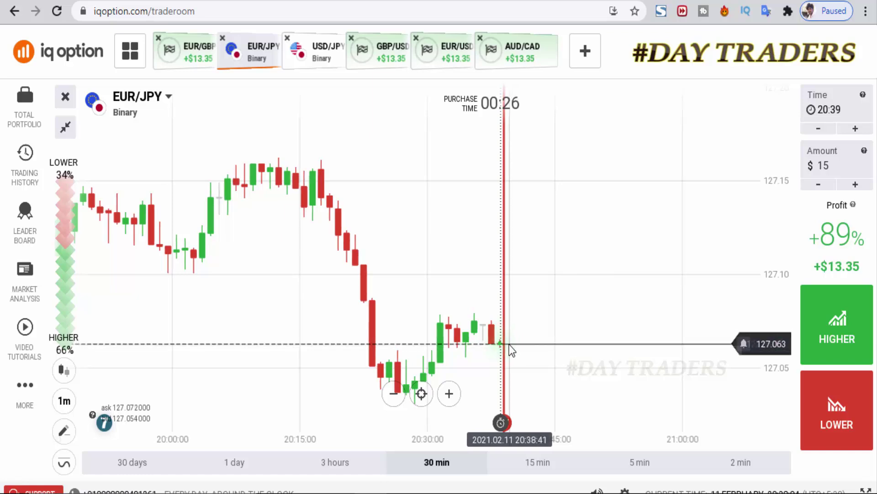
scroll(509, 345, "up", 2)
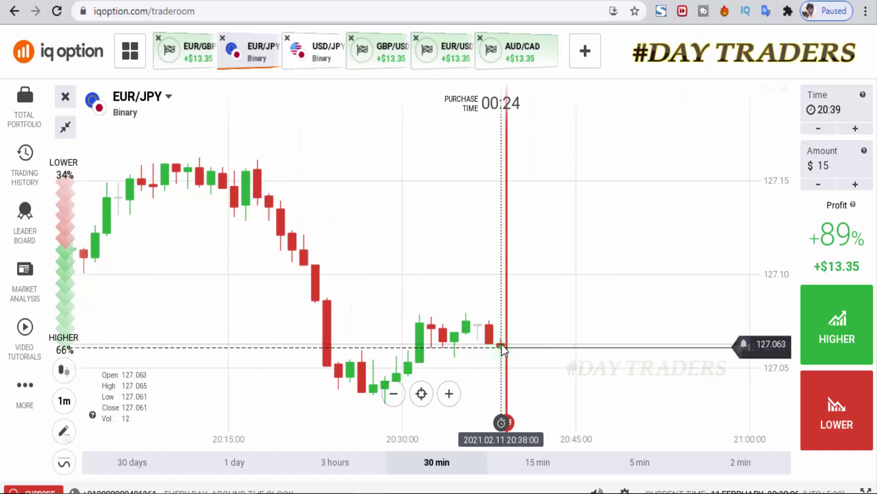
scroll(498, 341, "down", 1)
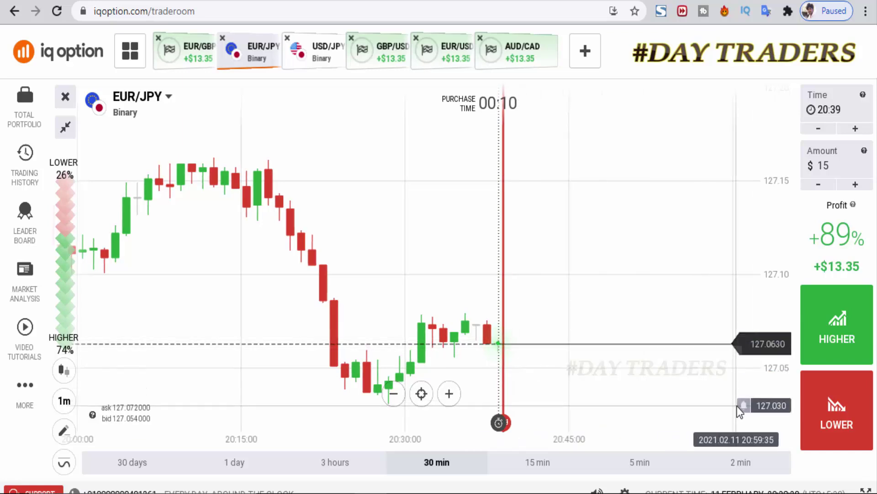
left_click(823, 407)
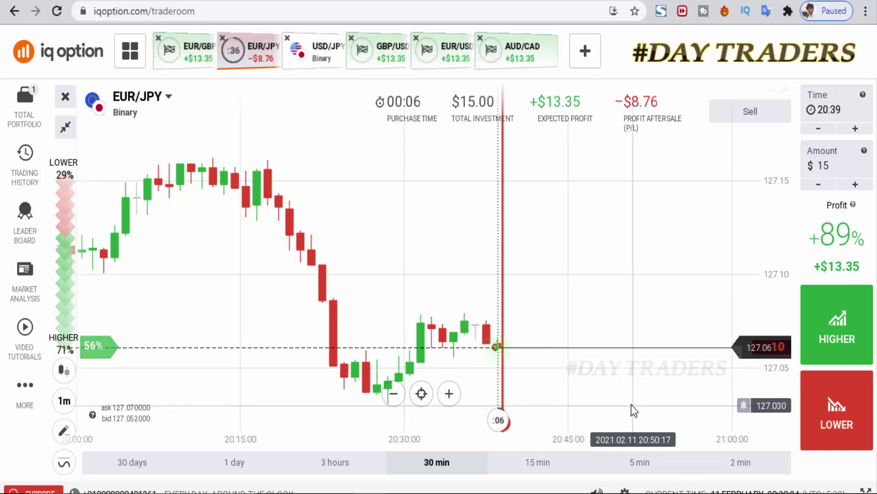
Step: Draw a horizontal resistance line across the recent EUR/JPY highs, trace the swings beneath it, and add a downward direction mark
scroll(626, 391, "down", 2)
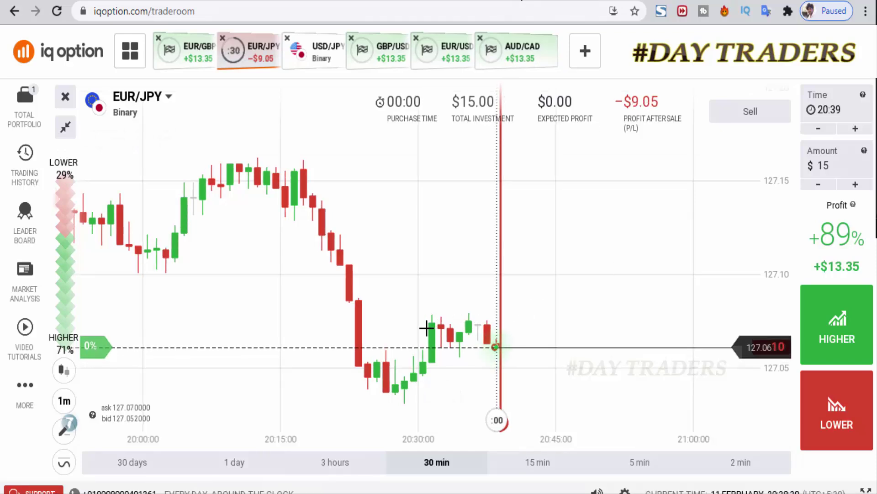
left_click_drag(401, 323, 580, 323)
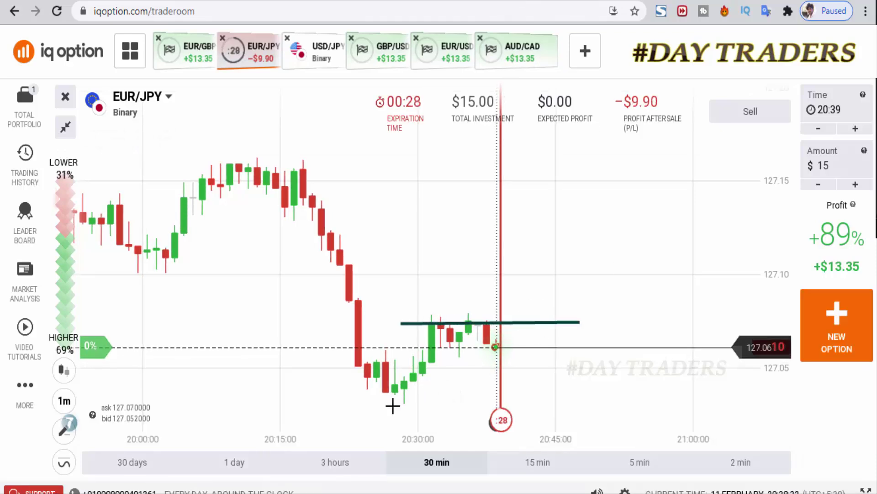
mouse_move(393, 405)
left_mouse_down()
mouse_move(432, 324)
mouse_move(458, 345)
left_mouse_up()
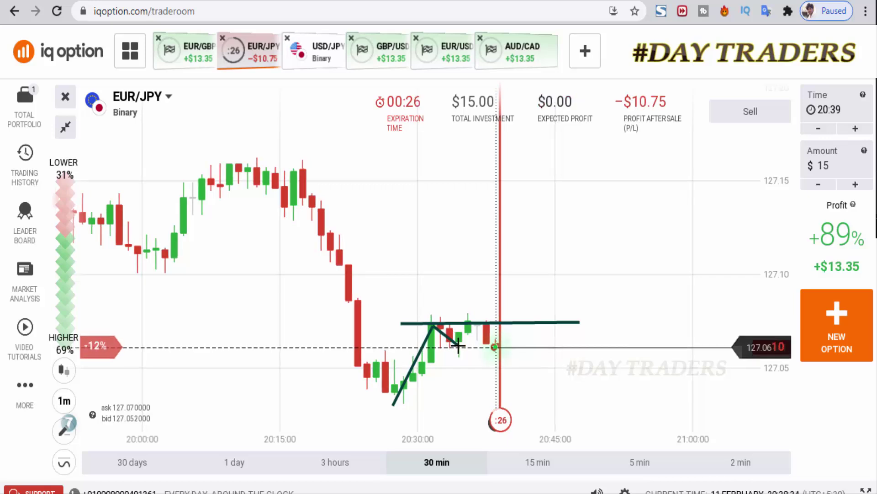
left_click(507, 364)
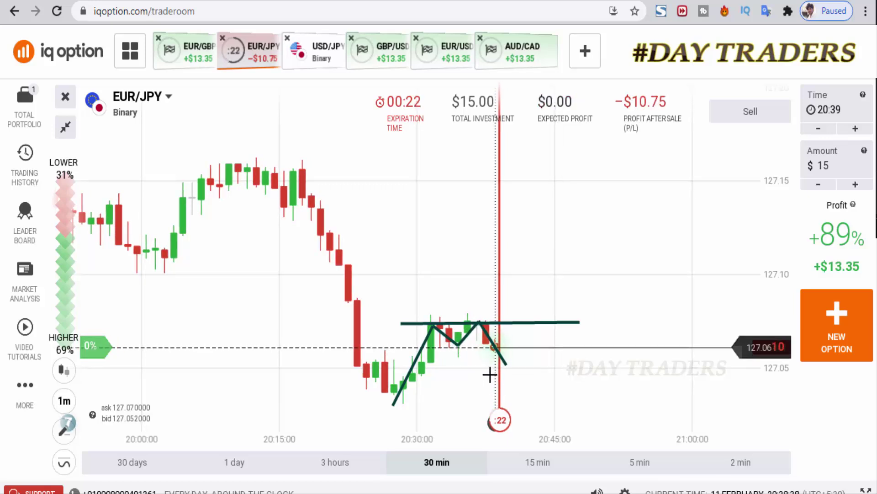
left_click_drag(531, 394, 532, 360)
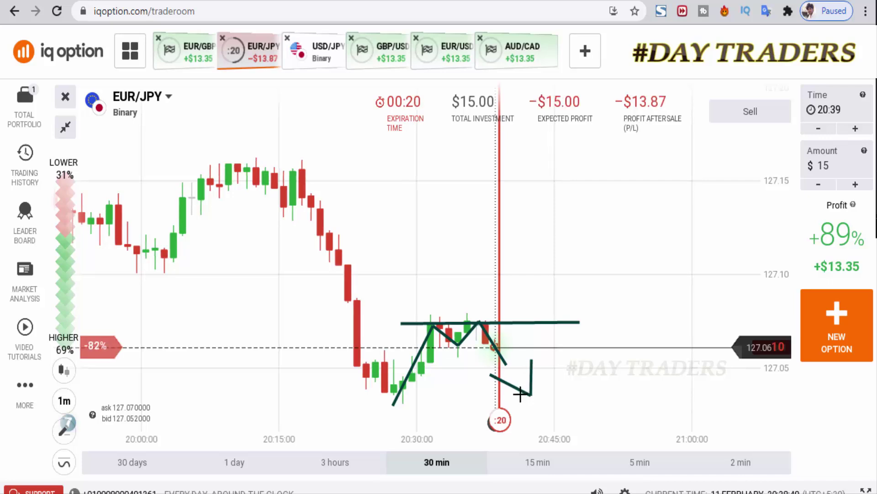
Step: Draw ascending, horizontal support and descending trend lines meeting near the latest EUR/JPY candles, and clear all drawings
left_click_drag(394, 407, 511, 302)
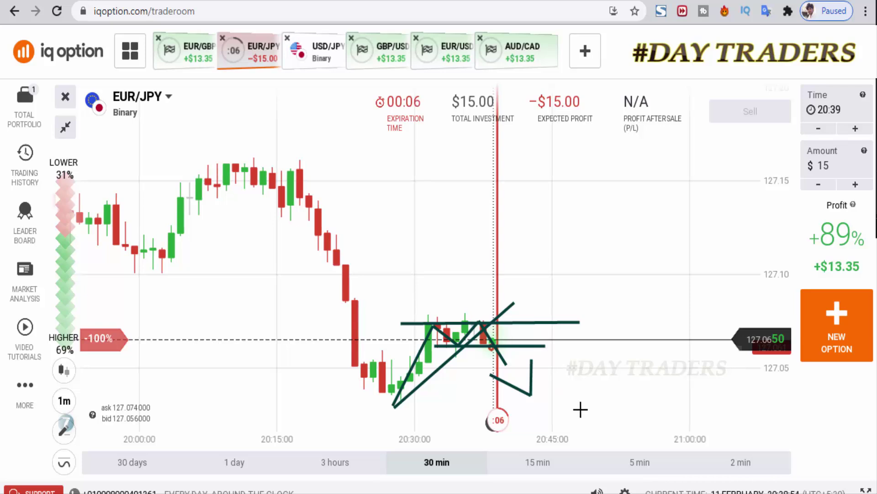
mouse_move(259, 144)
left_mouse_down()
mouse_move(564, 349)
mouse_move(667, 463)
left_mouse_up()
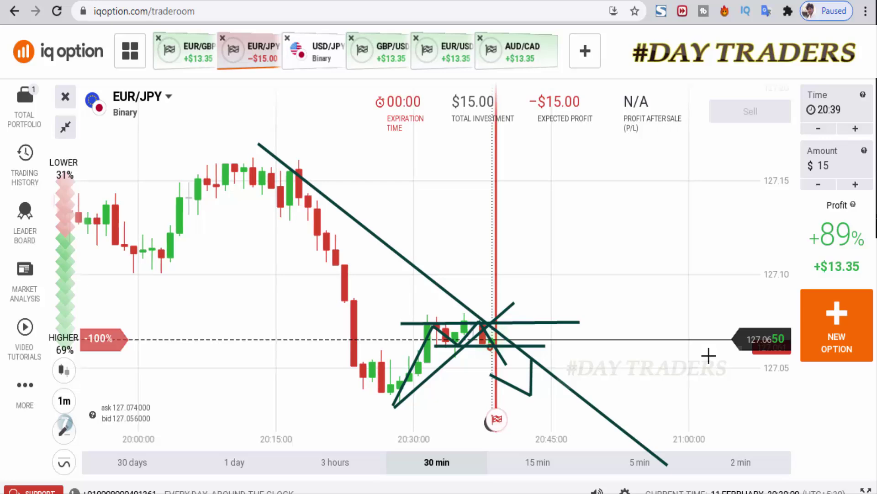
key("Escape")
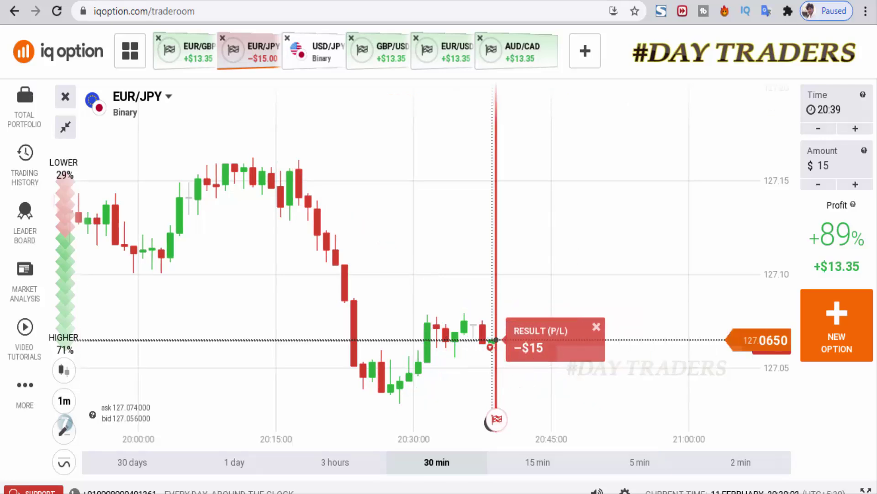
Step: Review the latest EUR/JPY candles at closer range and dismiss the trade result
scroll(501, 355, "up", 3)
scroll(501, 355, "up", 1)
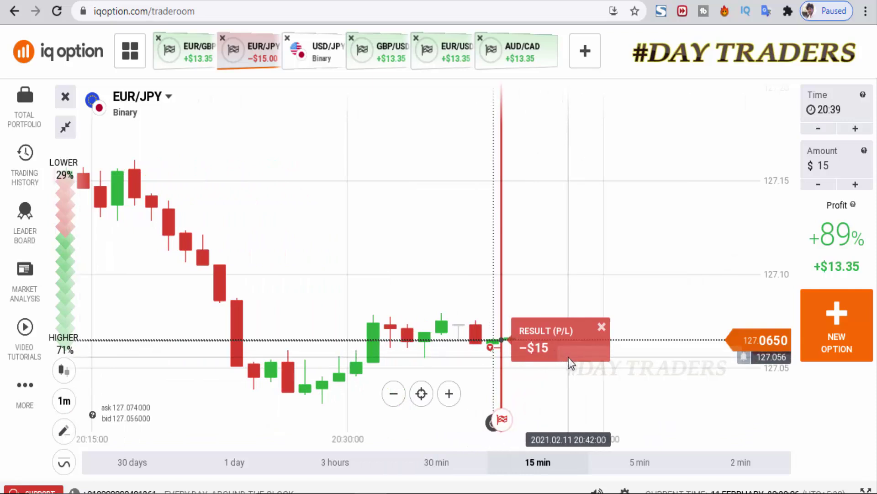
scroll(569, 357, "down", 1)
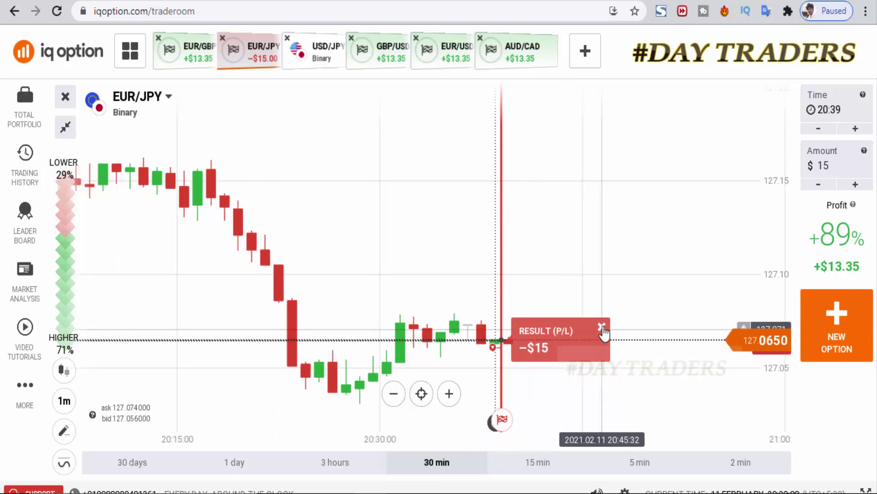
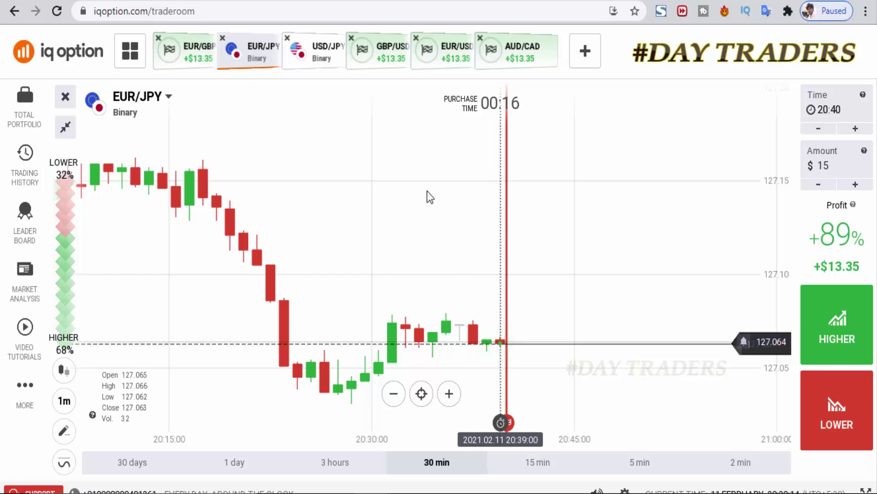
Step: Open USD/JPY, draw a descending trend line from the highs before 20:30, clear it, and place a $15 Lower option with 20:41 expiry
left_click(333, 64)
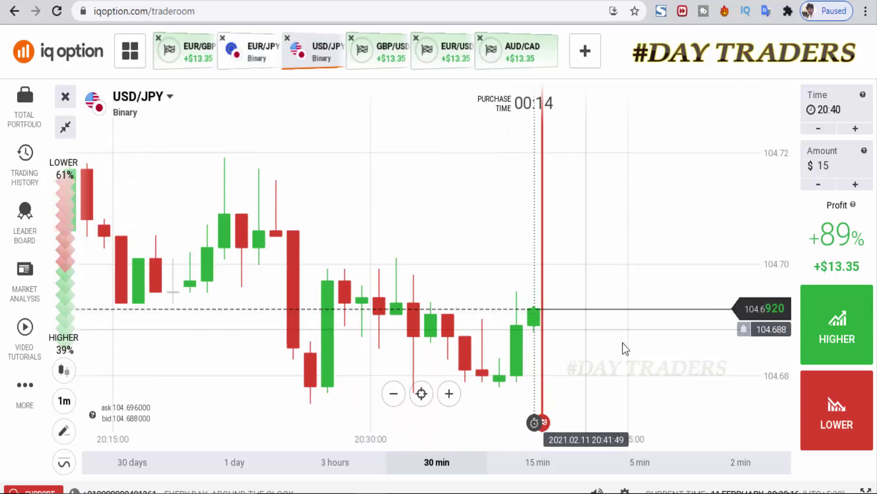
scroll(622, 342, "down", 5)
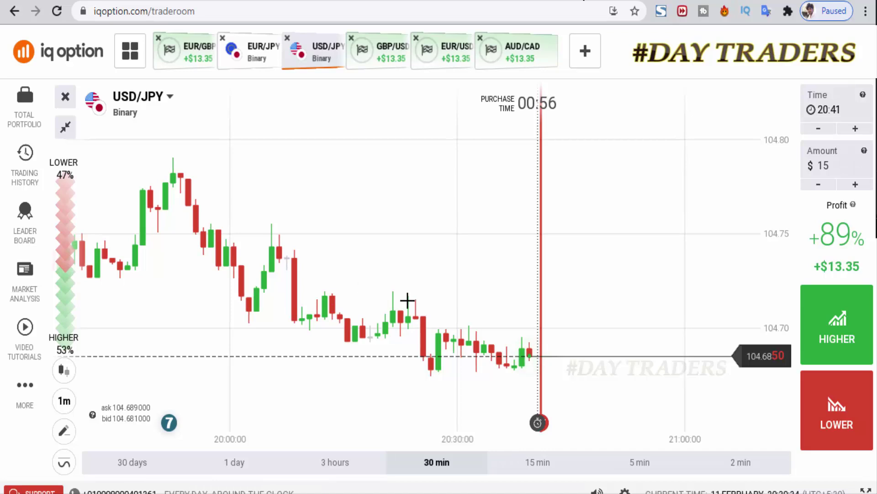
mouse_move(380, 300)
left_mouse_down()
mouse_move(587, 375)
mouse_move(614, 375)
left_mouse_up()
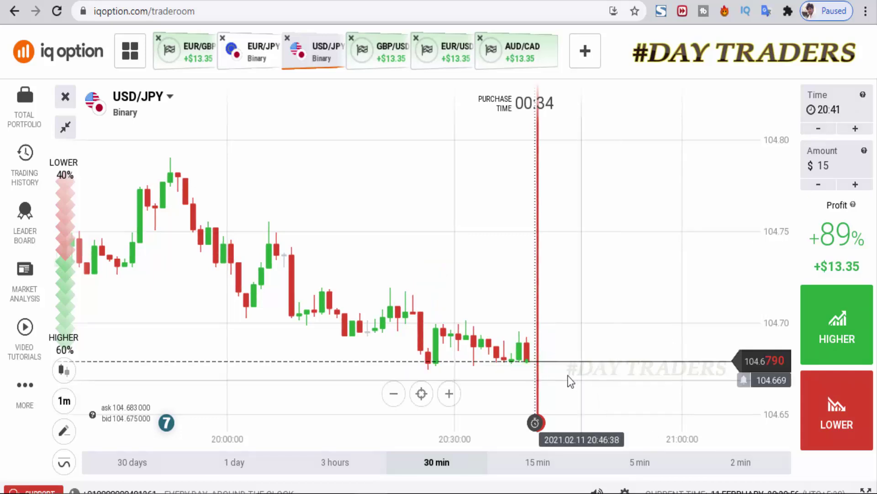
scroll(549, 374, "up", 3)
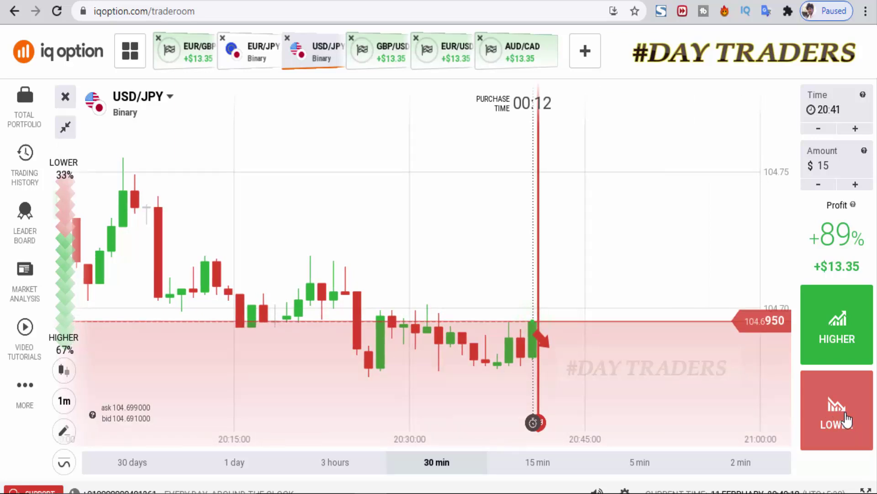
left_click(846, 419)
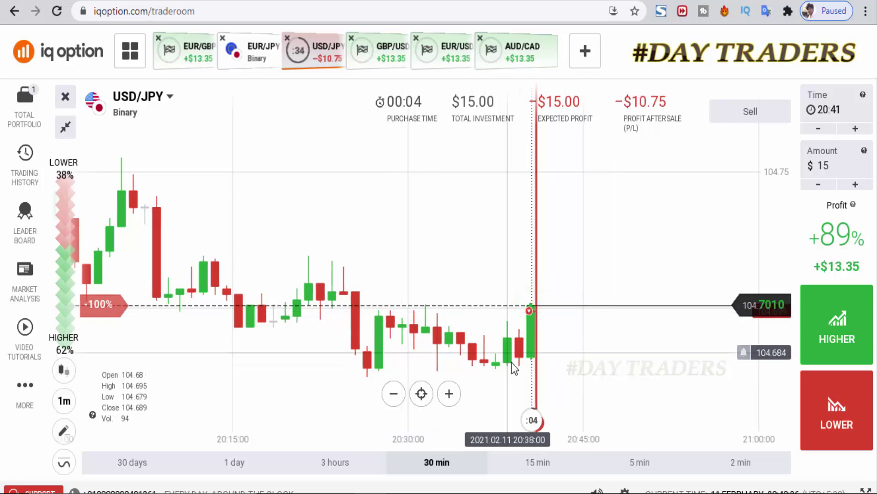
Step: Draw a descending trend line and a horizontal resistance line on USD/JPY, and point an arrow at the entry candle
scroll(617, 352, "down", 3)
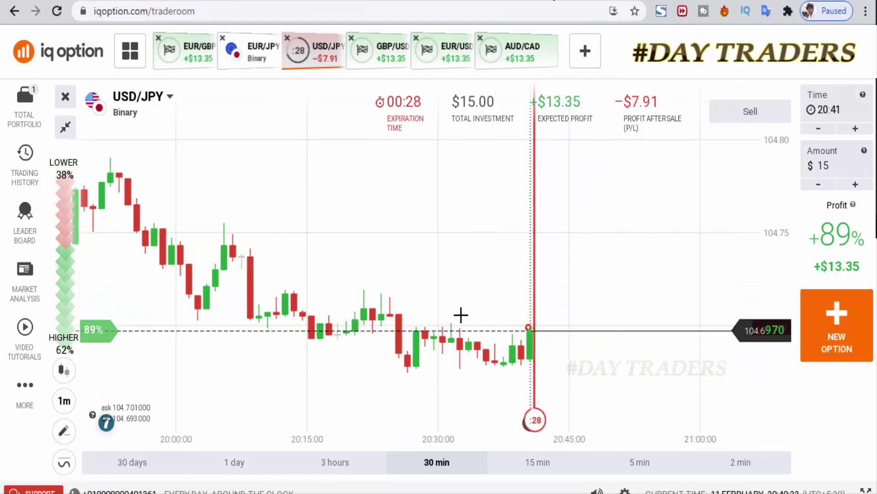
mouse_move(349, 290)
left_mouse_down()
mouse_move(554, 378)
mouse_move(652, 387)
left_mouse_up()
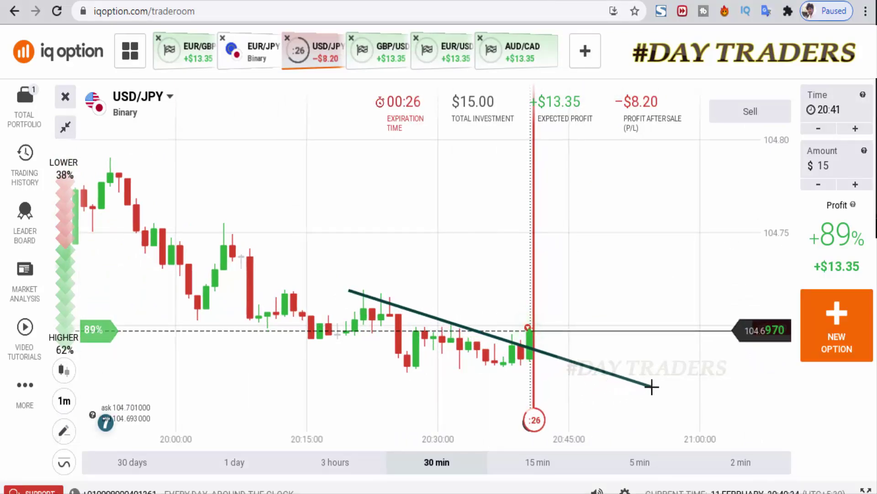
left_click_drag(361, 326, 607, 329)
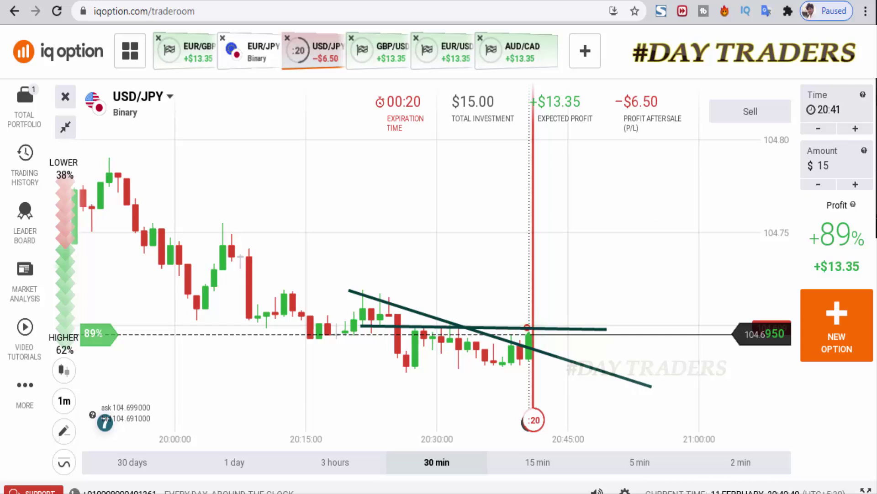
left_click_drag(558, 218, 526, 320)
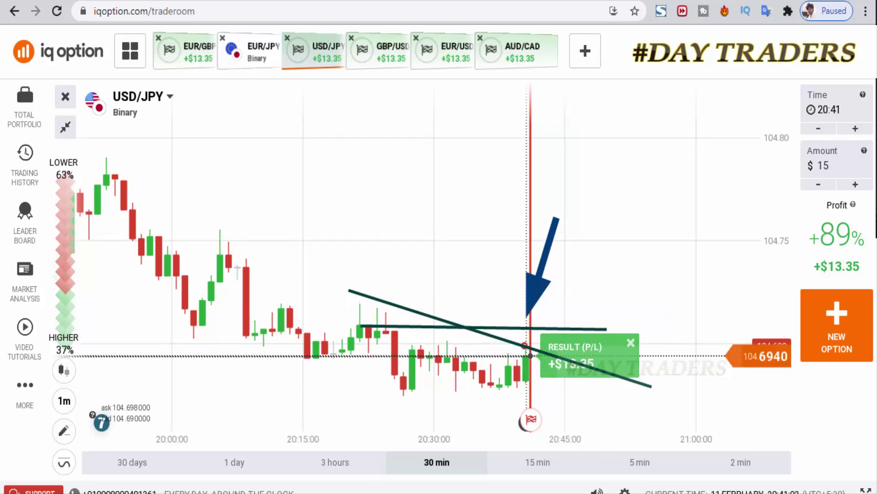
Step: Open EUR/JPY, trace the lower highs since the last low freehand, and place a $15 Lower option with 20:43 expiry
left_click(249, 51)
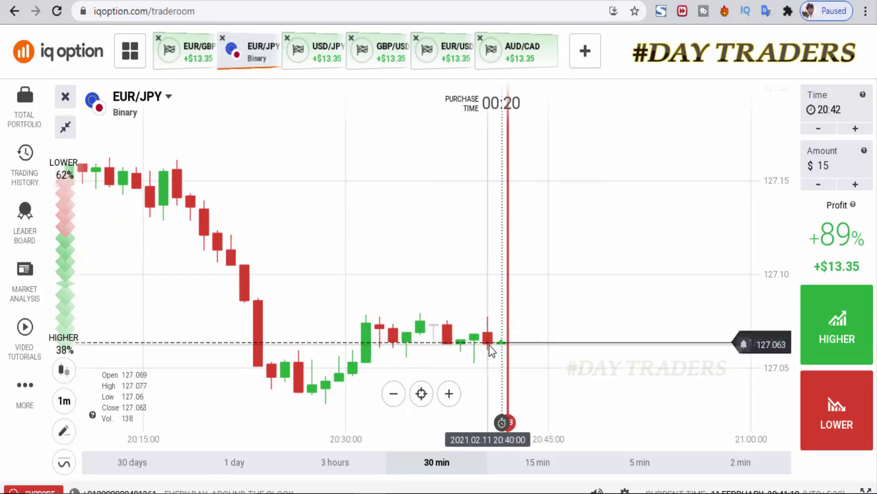
scroll(477, 349, "down", 2)
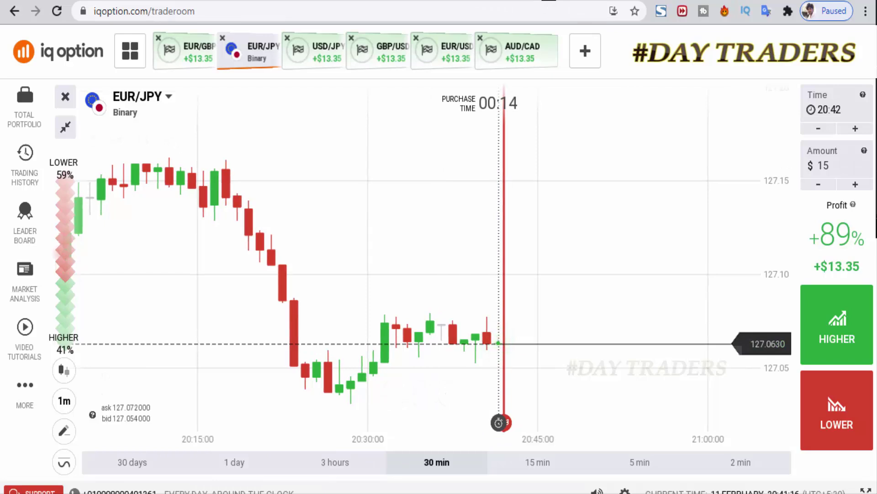
mouse_move(330, 392)
left_mouse_down()
mouse_move(347, 389)
mouse_move(389, 319)
mouse_move(429, 323)
left_mouse_up()
mouse_move(482, 344)
left_mouse_down()
mouse_move(494, 337)
mouse_move(504, 352)
left_mouse_up()
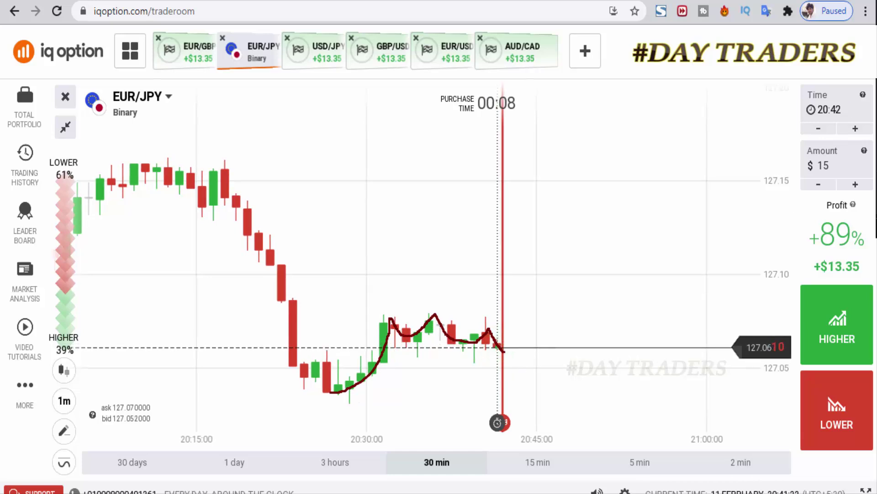
left_click(847, 410)
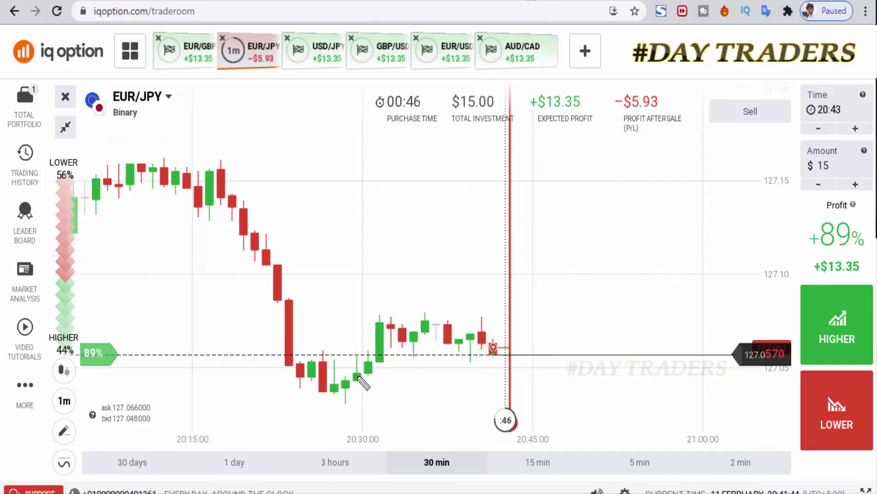
Step: Trace the EUR/JPY decline and following swings freehand, sketch the projected dip past the entry, and clear the drawings
mouse_move(226, 176)
left_mouse_down()
mouse_move(307, 334)
mouse_move(382, 320)
mouse_move(423, 327)
mouse_move(452, 347)
left_mouse_up()
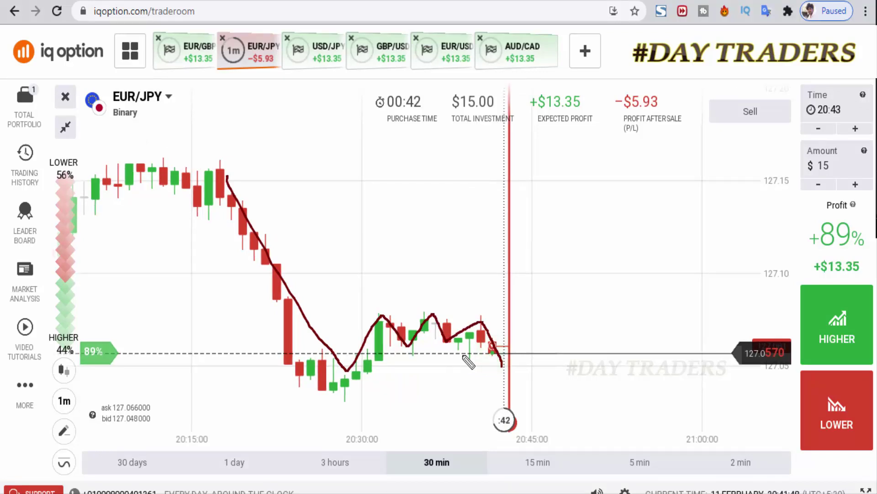
mouse_move(495, 352)
left_mouse_down()
mouse_move(508, 378)
mouse_move(525, 349)
left_mouse_up()
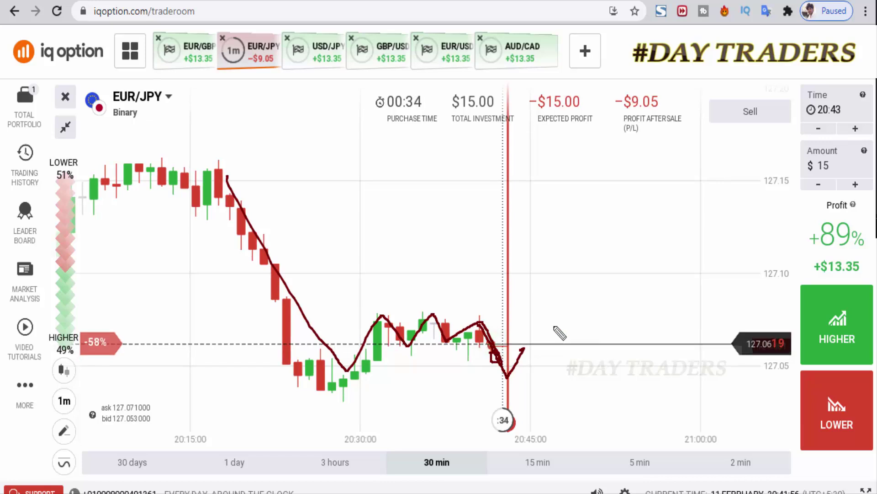
key("Escape")
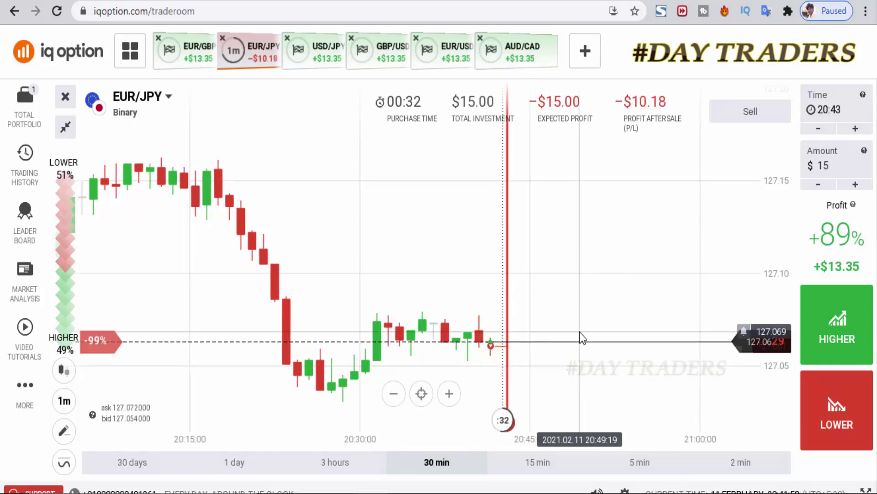
Step: Examine the EUR/JPY candles around the open position over wider and narrower ranges, and circle the entry point
scroll(539, 350, "down", 2)
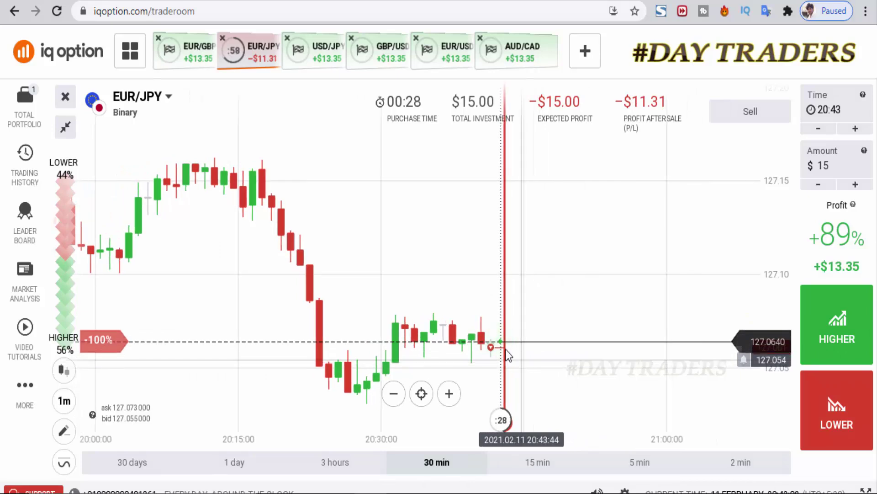
scroll(594, 366, "up", 3)
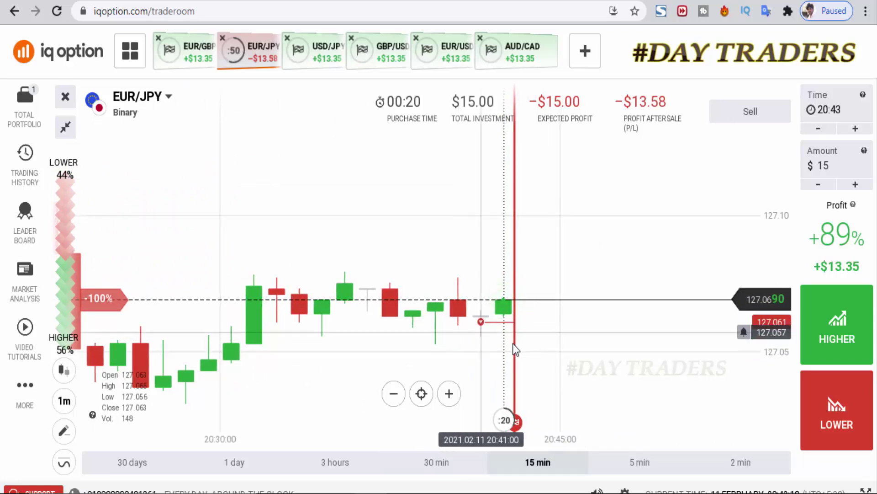
scroll(575, 351, "down", 2)
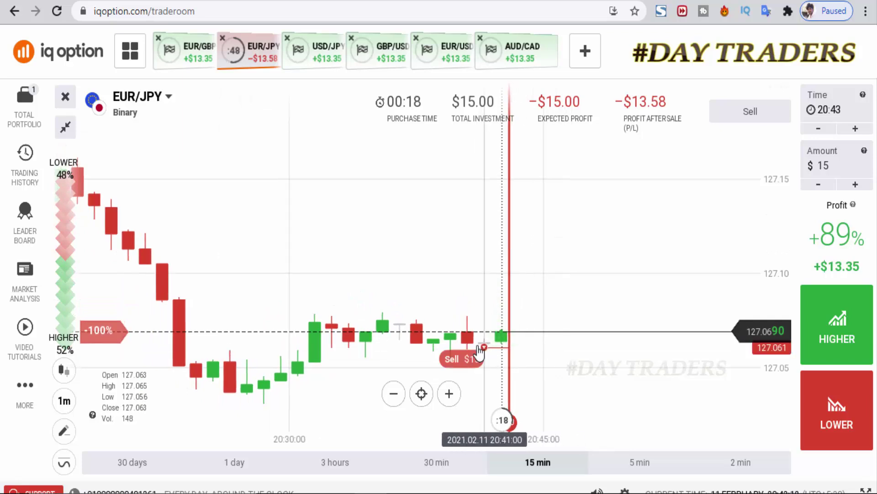
scroll(589, 338, "down", 2)
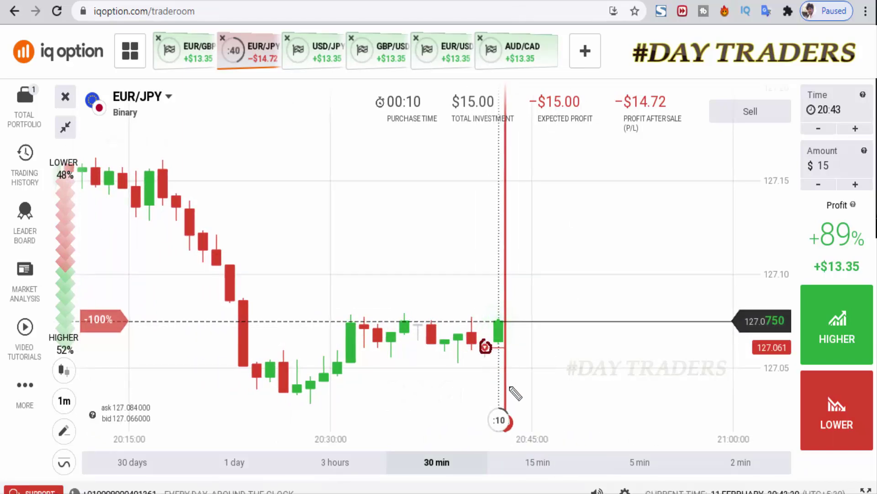
Step: Box the area below the current EUR/JPY candle, trace the sideways swings freehand, circle the entry and current candles, and clear the drawings
mouse_move(492, 371)
left_mouse_down()
mouse_move(504, 372)
mouse_move(489, 351)
left_mouse_up()
left_click_drag(361, 322, 372, 341)
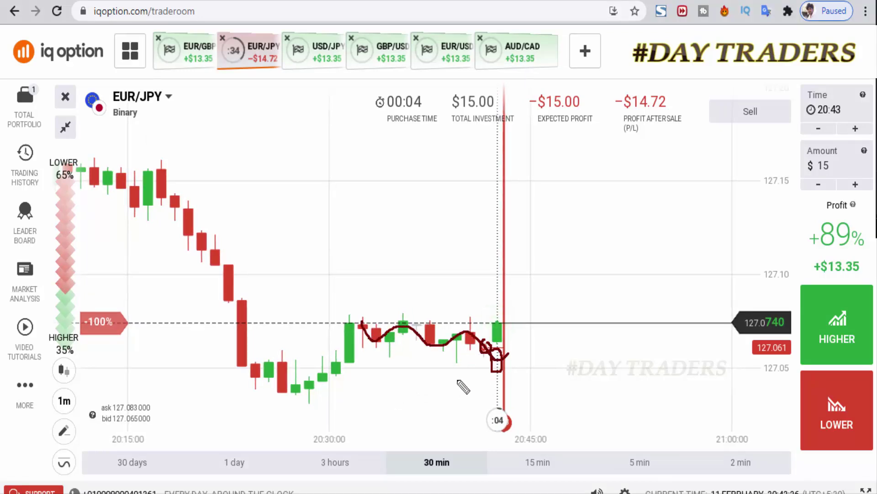
mouse_move(498, 354)
left_mouse_down()
mouse_move(485, 347)
mouse_move(476, 365)
mouse_move(501, 350)
mouse_move(496, 314)
mouse_move(505, 347)
left_mouse_up()
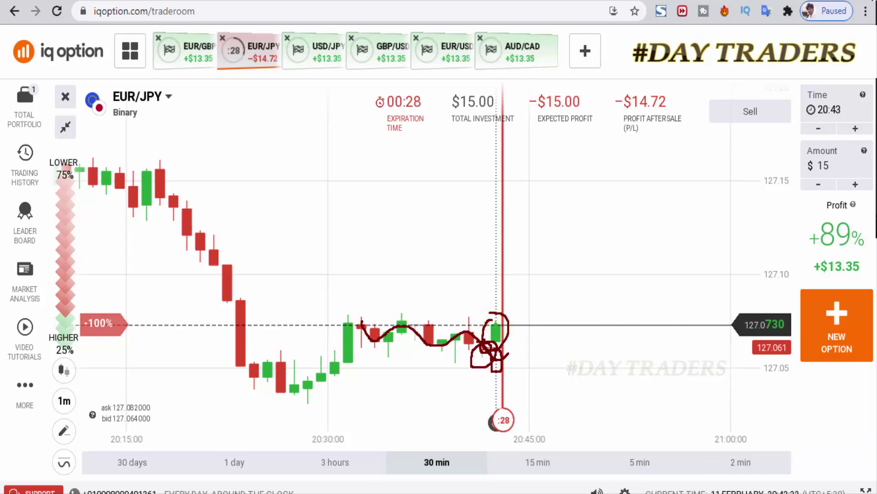
key("Escape")
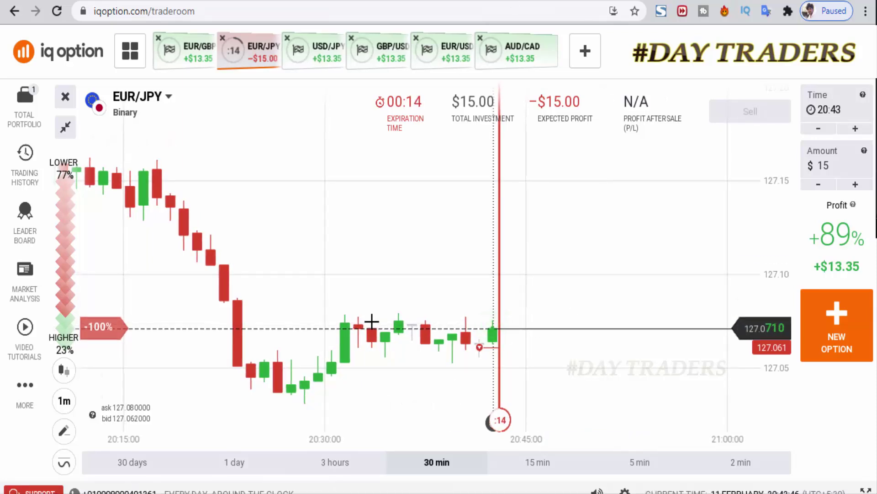
Step: Draw a near-horizontal resistance line along the EUR/JPY range highs and a slightly descending support line along its lows
left_click_drag(328, 320, 600, 318)
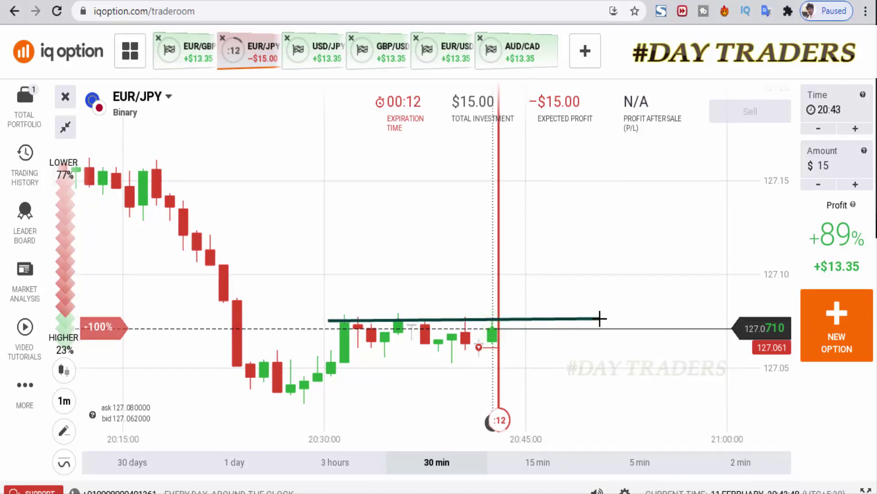
left_click_drag(313, 342, 356, 341)
left_click_drag(544, 342, 621, 356)
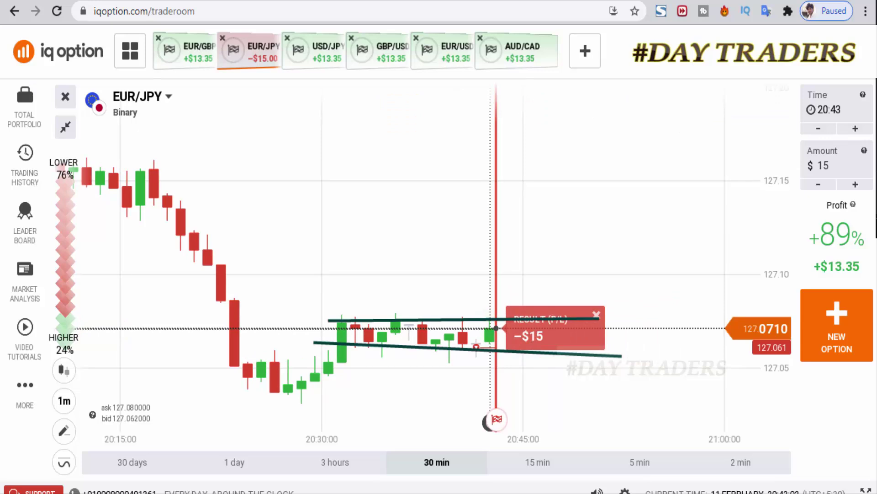
Step: Dismiss the EUR/JPY trade result and place two $15 Higher options with 20:44 expiry
left_click(596, 314)
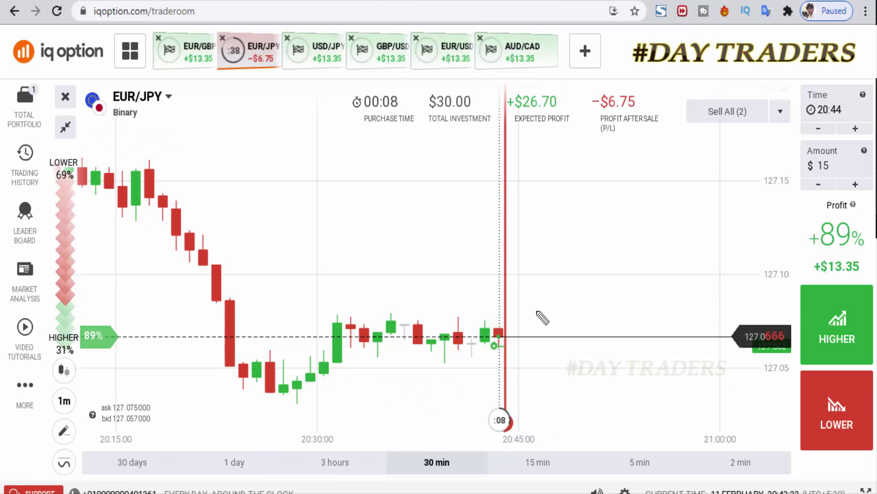
Step: Mark the latest EUR/JPY candles, trace the range swings and the support under them freehand, and clear the drawings
mouse_move(474, 339)
left_mouse_down()
mouse_move(480, 354)
mouse_move(473, 341)
left_mouse_up()
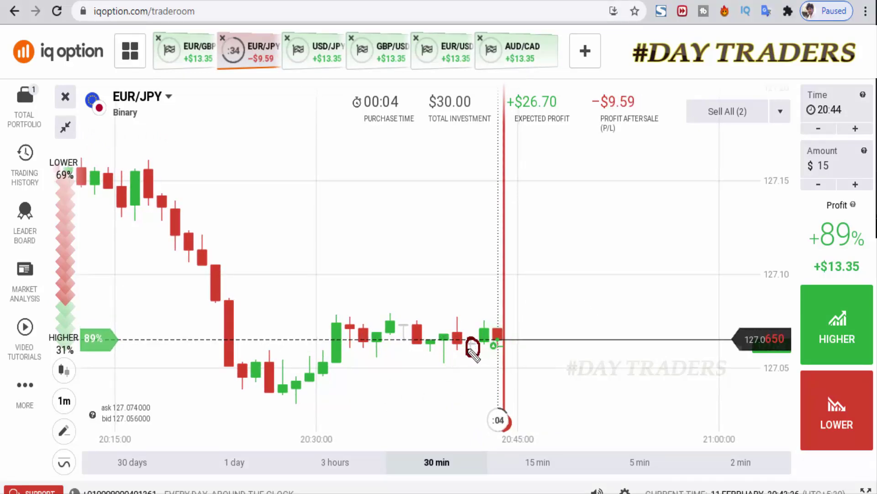
left_click_drag(474, 351, 466, 350)
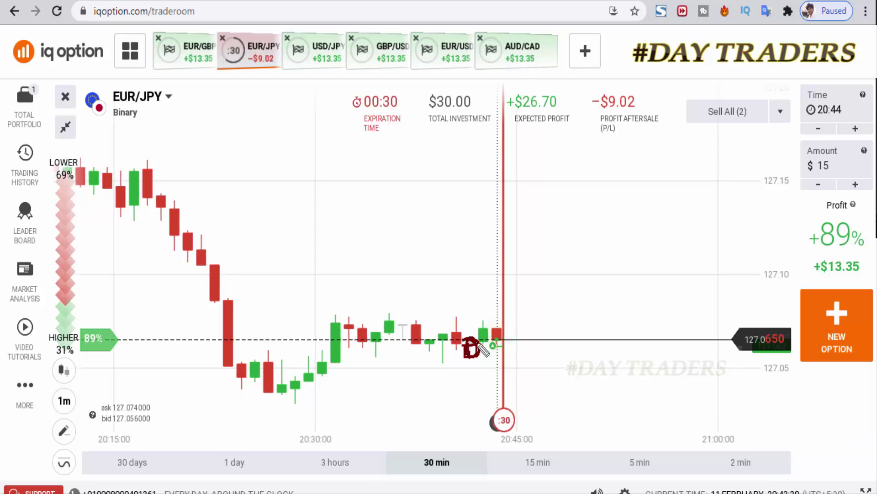
mouse_move(482, 328)
left_mouse_down()
mouse_move(485, 335)
mouse_move(482, 313)
mouse_move(480, 346)
left_mouse_up()
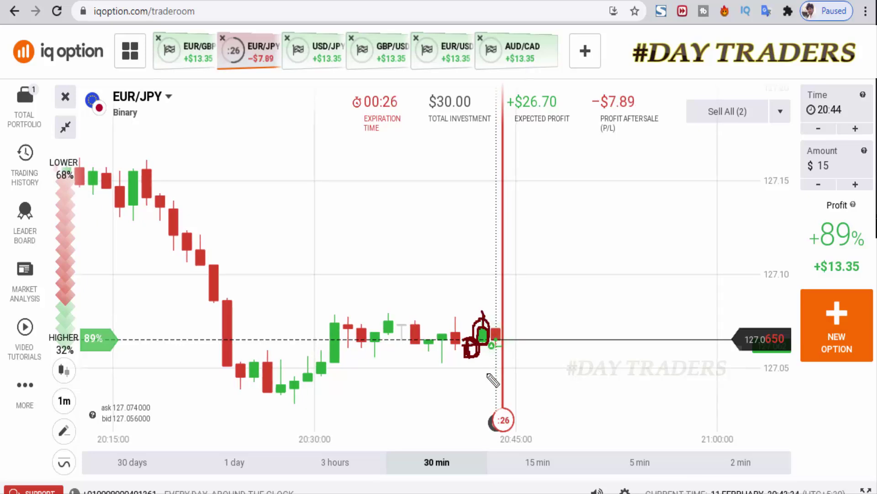
left_click_drag(341, 326, 506, 335)
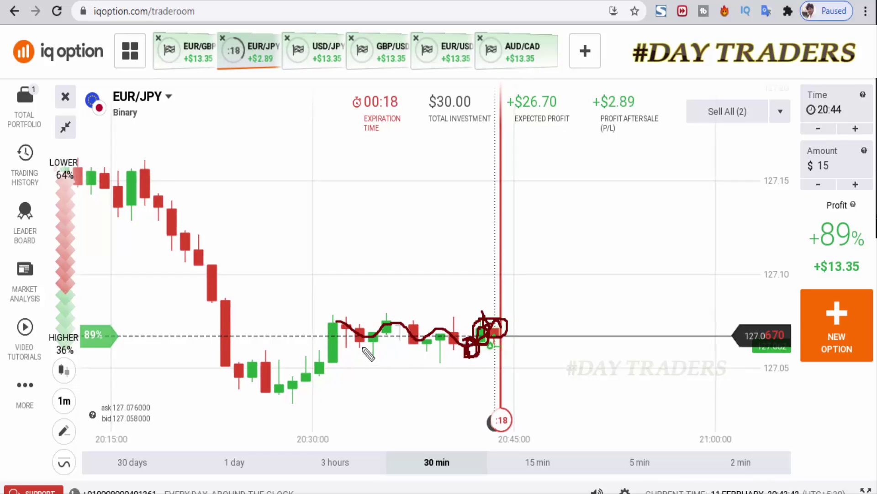
mouse_move(400, 347)
left_mouse_down()
mouse_move(507, 349)
mouse_move(493, 359)
left_mouse_up()
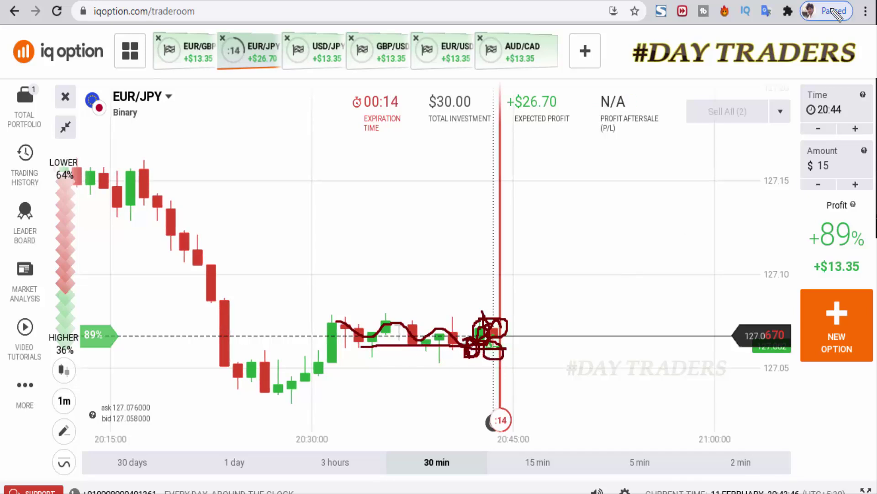
key("e")
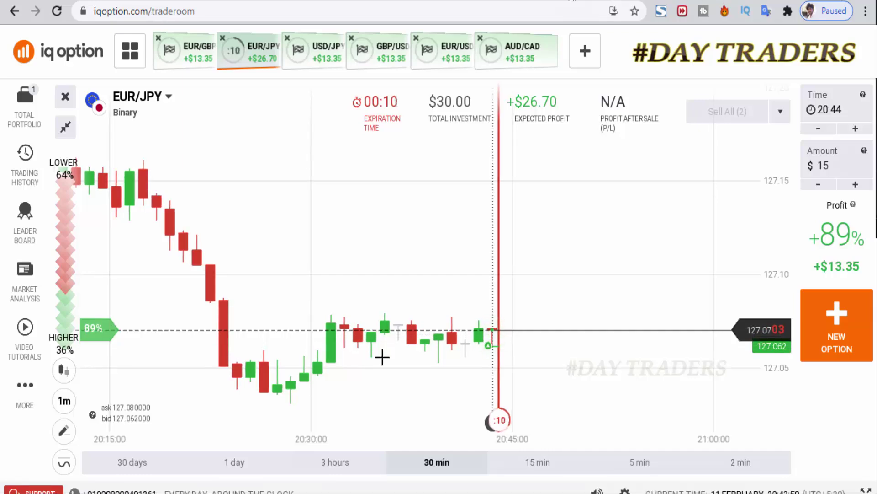
Step: Draw a support line beneath the EUR/JPY range lows, and return to the six-chart grid view
mouse_move(342, 349)
left_mouse_down()
mouse_move(531, 352)
mouse_move(546, 345)
left_mouse_up()
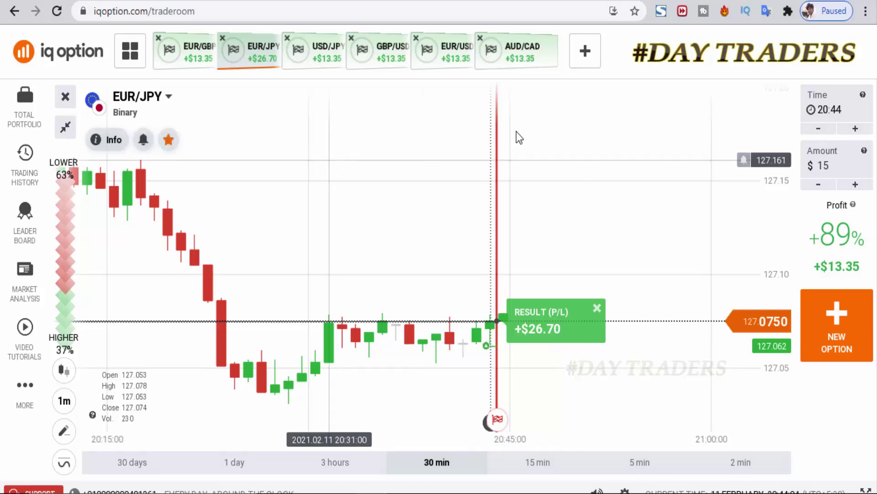
left_click(66, 126)
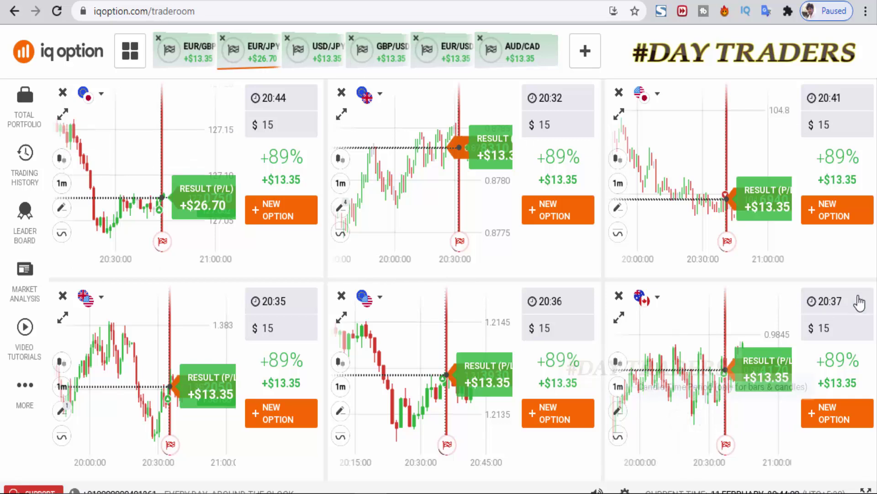